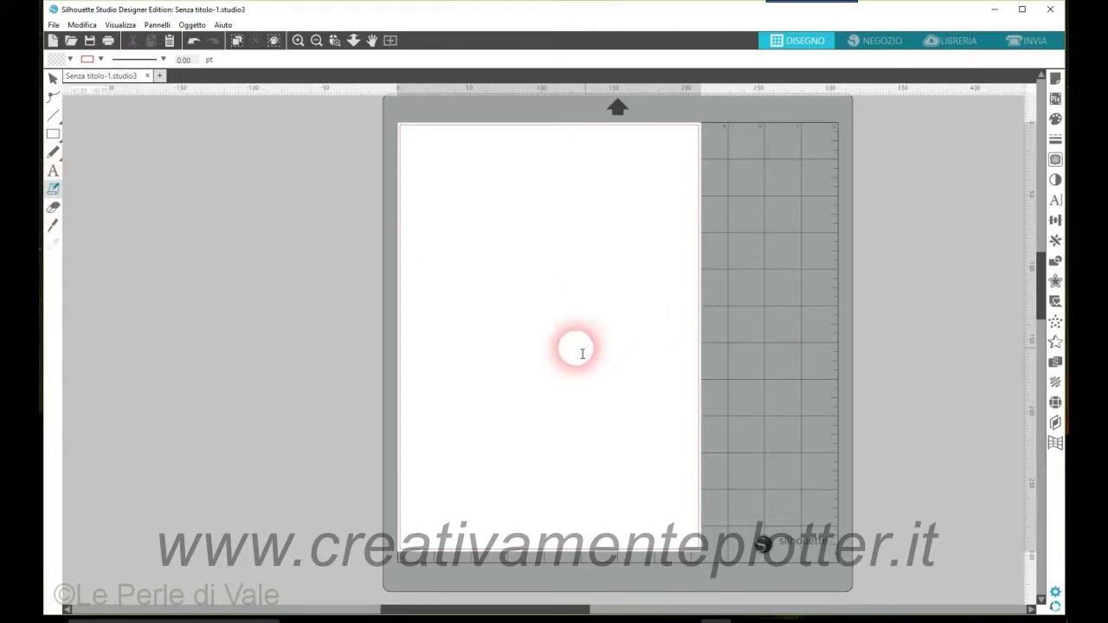
{"action": "left_click", "coordinate": [529, 374]}
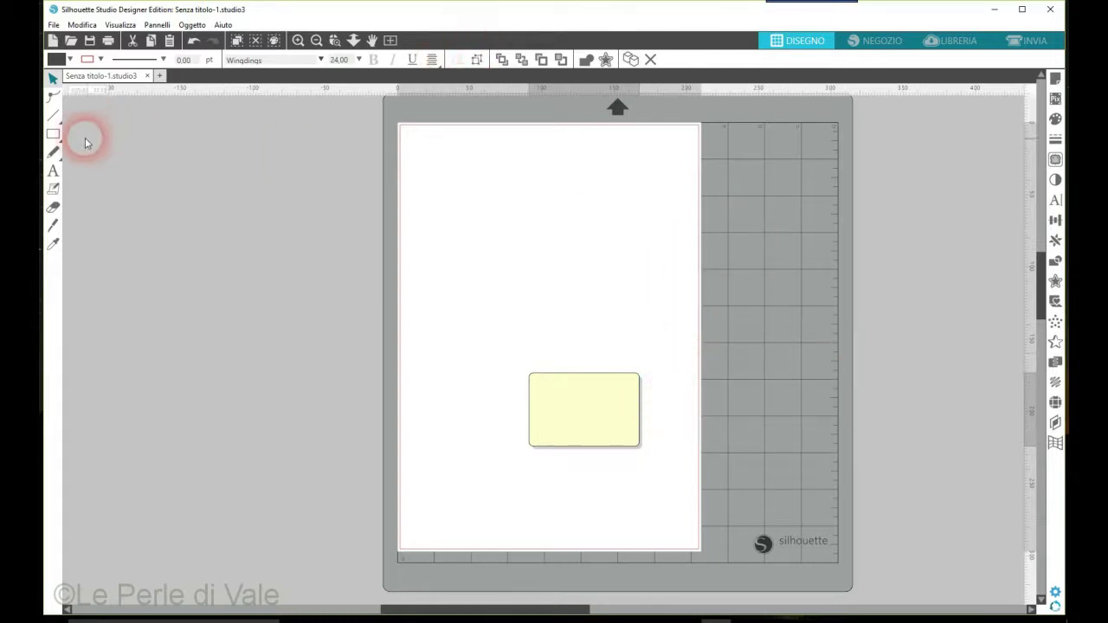
{"action": "left_click", "coordinate": [193, 43]}
{"action": "left_click", "coordinate": [871, 401]}
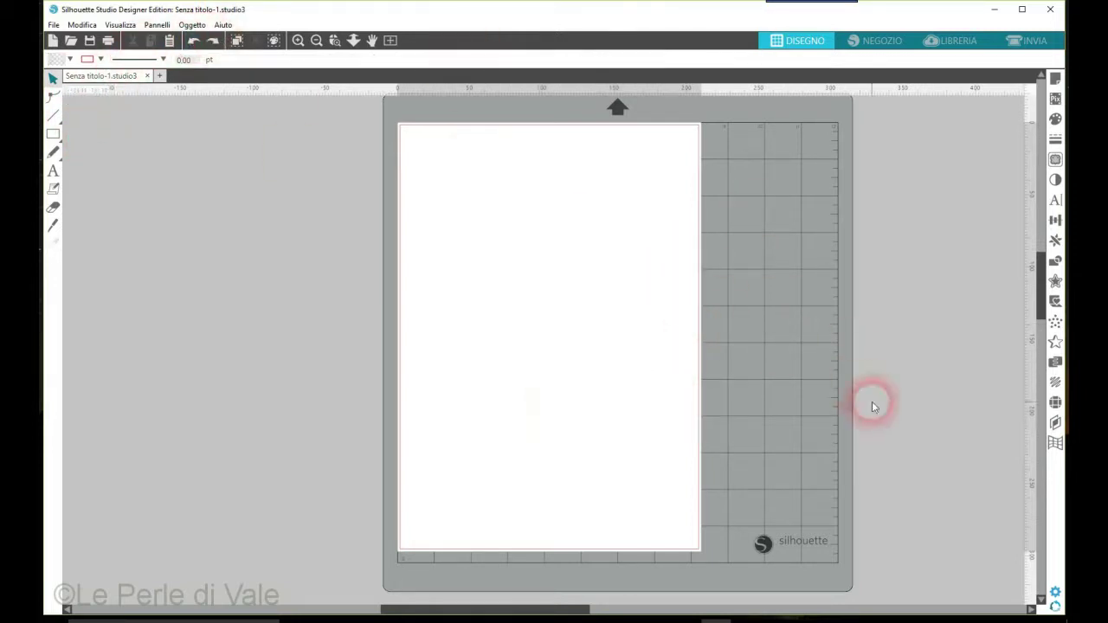
{"action": "left_click", "coordinate": [534, 364]}
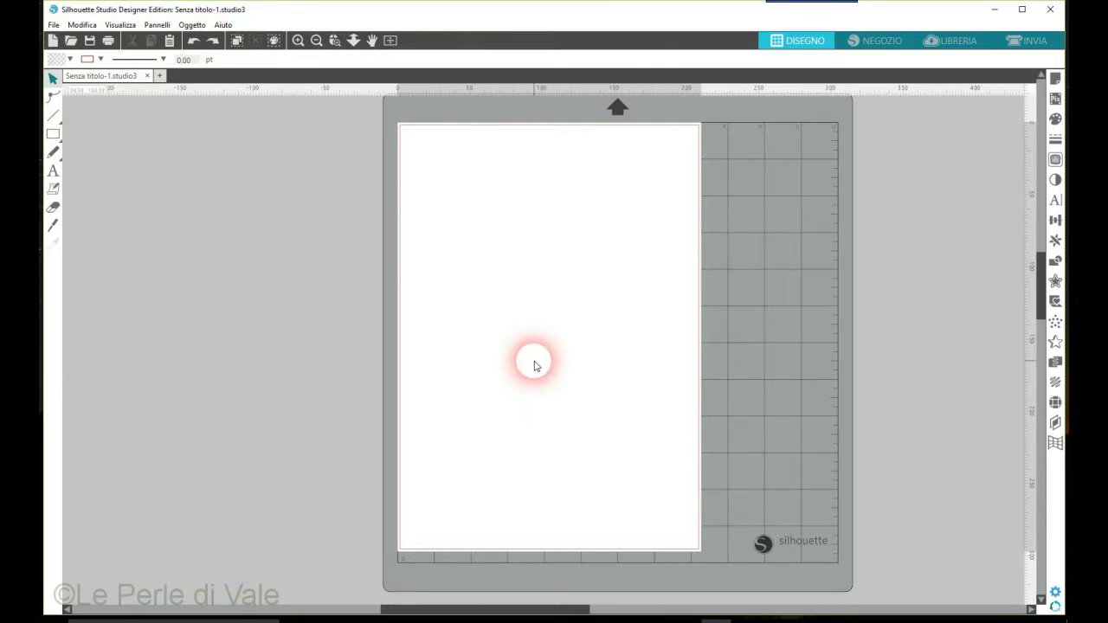
Show the popup settings, add the Cherry Jam design from the library's recent downloads and place it near the middle of the page.
{"action": "left_click", "coordinate": [1056, 303]}
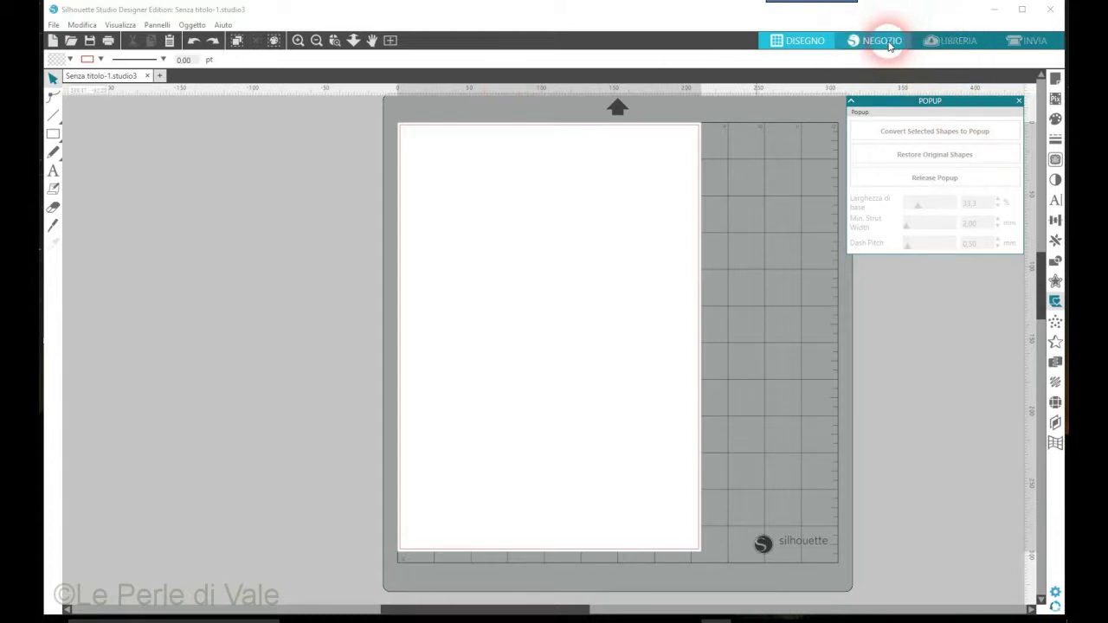
{"action": "left_click", "coordinate": [959, 41]}
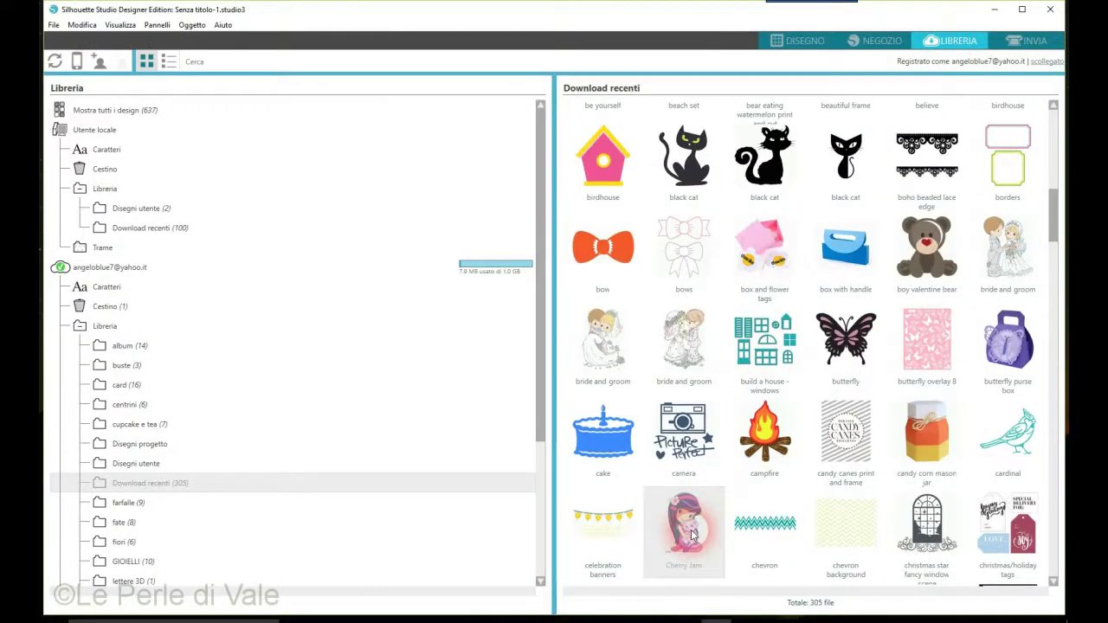
{"action": "double_click", "coordinate": [699, 522]}
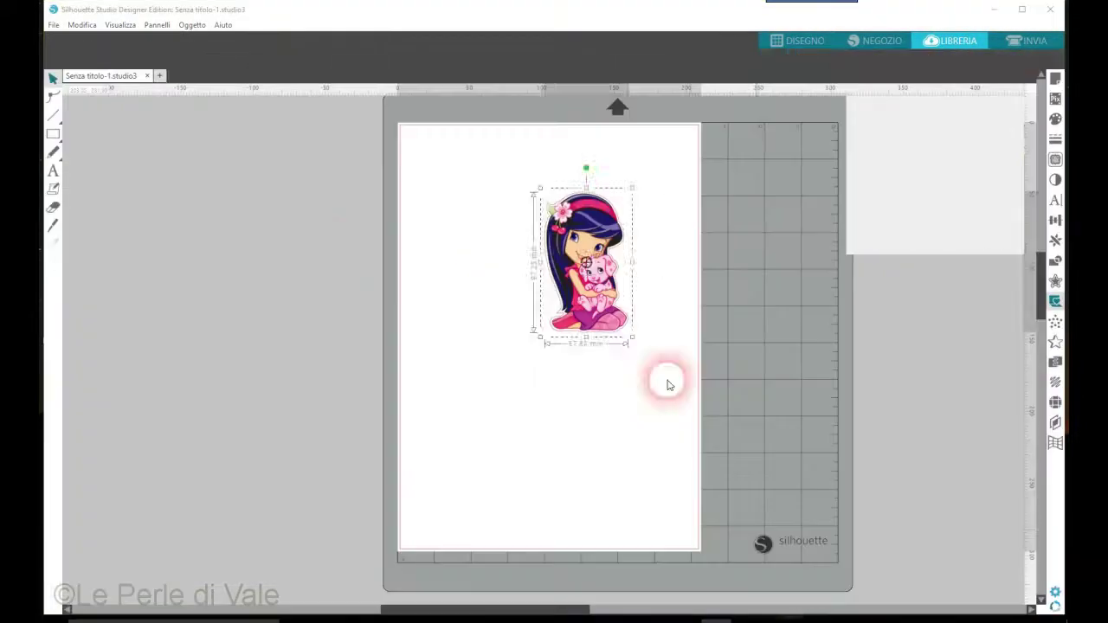
{"action": "left_click_drag", "start_coordinate": [477, 211], "coordinate": [705, 384]}
Ungroup the Cherry Jam design and move the girl picture off the page, leaving its cut outline in place.
{"action": "right_click", "coordinate": [559, 312]}
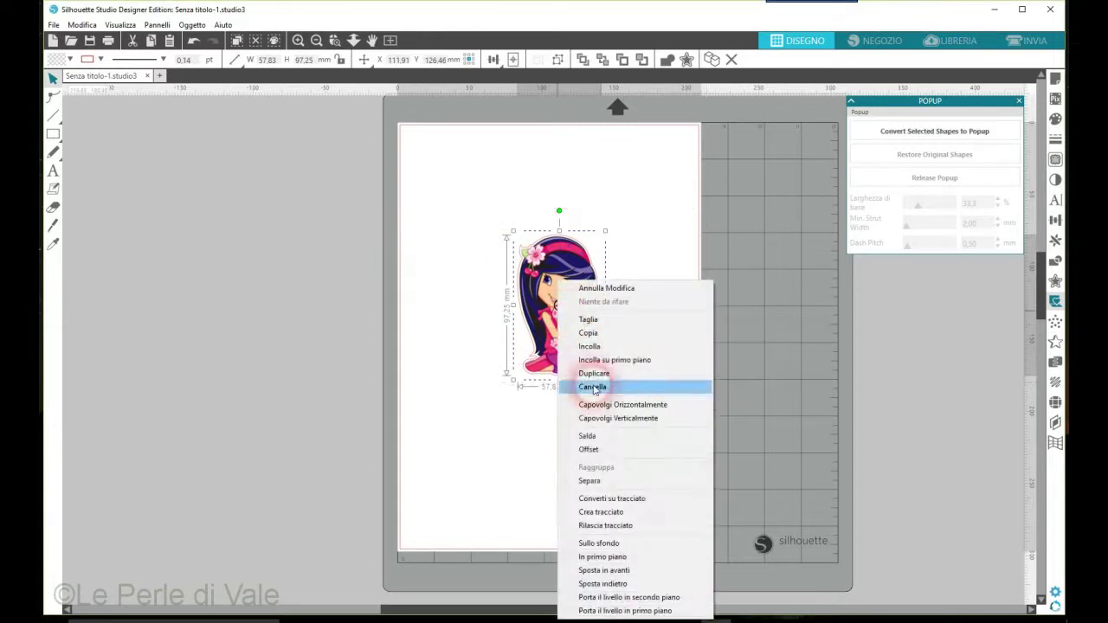
{"action": "left_click", "coordinate": [586, 478]}
{"action": "left_click", "coordinate": [637, 424]}
{"action": "left_click_drag", "start_coordinate": [566, 325], "coordinate": [195, 302]}
Reposition the empty cut outline on the page and try the girl picture on top of it.
{"action": "left_click", "coordinate": [640, 230]}
{"action": "left_click_drag", "start_coordinate": [554, 237], "coordinate": [562, 231]}
{"action": "left_click", "coordinate": [559, 306]}
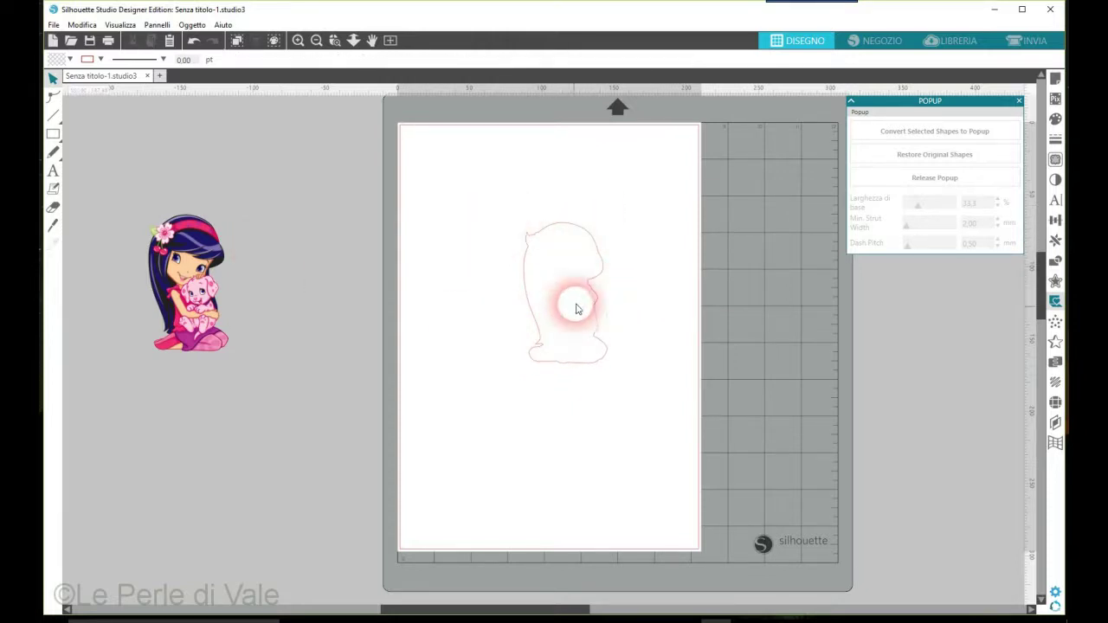
{"action": "left_click", "coordinate": [603, 330]}
{"action": "left_click_drag", "start_coordinate": [602, 346], "coordinate": [592, 354]}
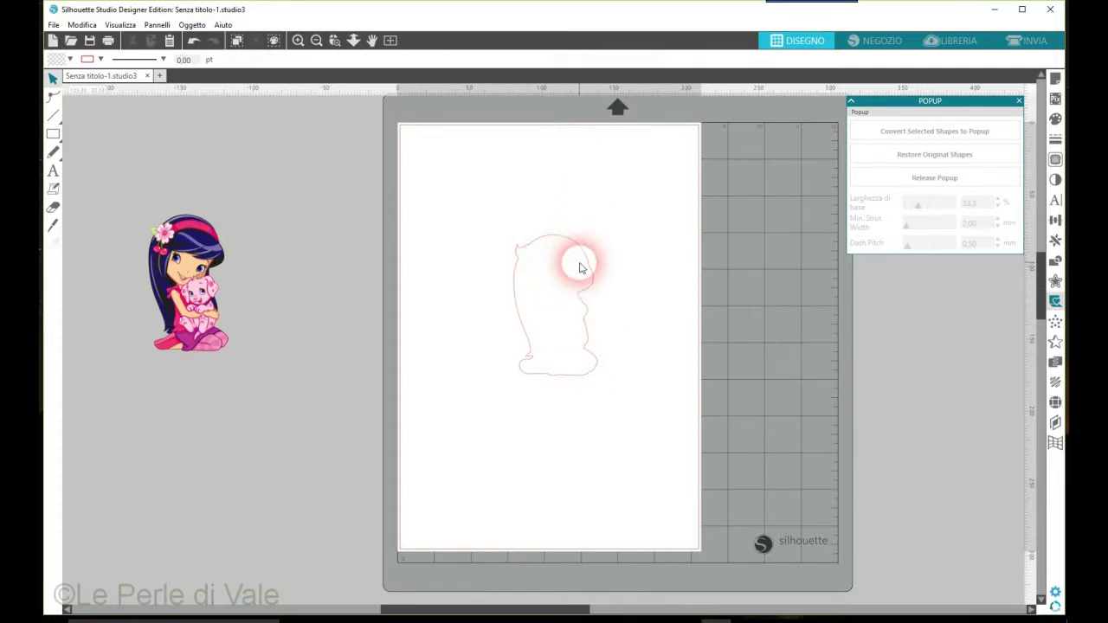
{"action": "left_click_drag", "start_coordinate": [202, 327], "coordinate": [566, 346]}
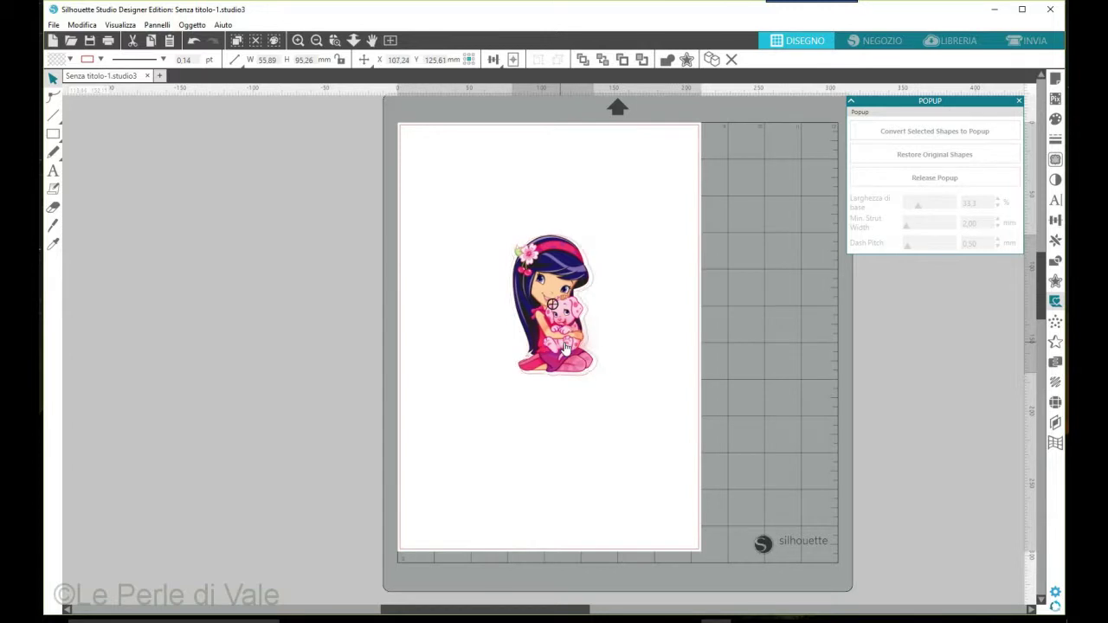
{"action": "key", "text": "ctrl+z"}
Convert the cut outline to a popup and lengthen its struts until the whole shape is about 131 mm high.
{"action": "left_click", "coordinate": [586, 268]}
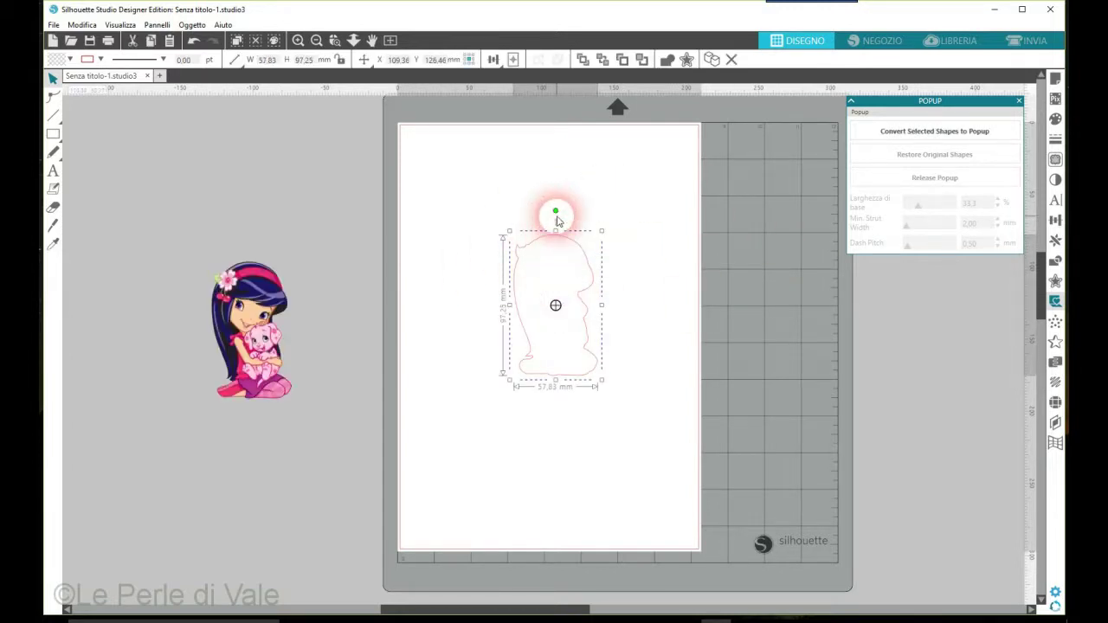
{"action": "left_click", "coordinate": [570, 252]}
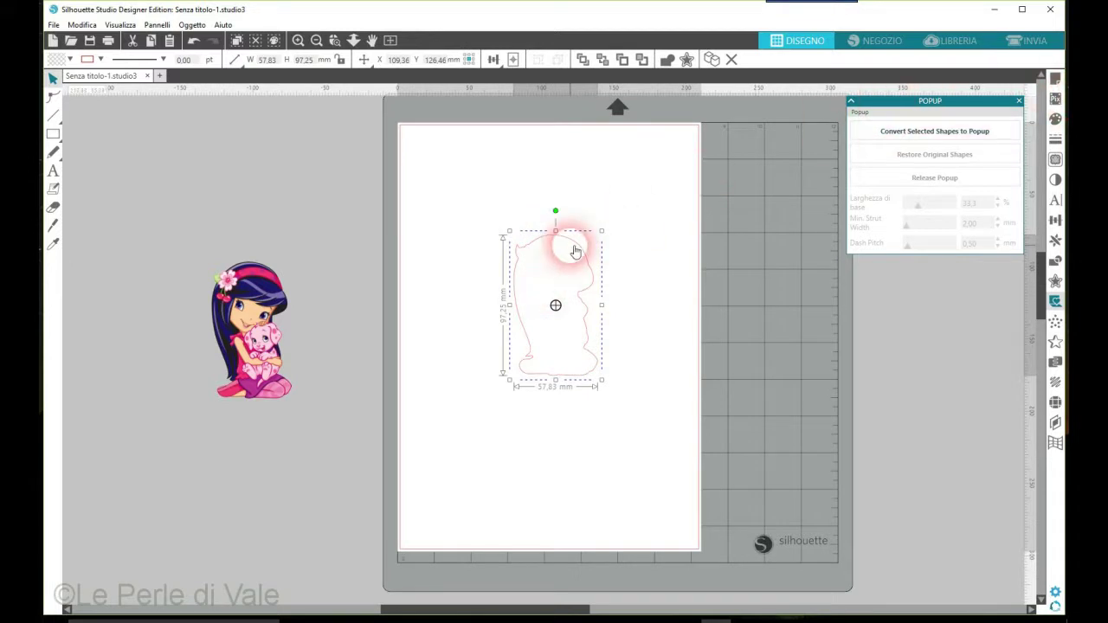
{"action": "left_click", "coordinate": [899, 132]}
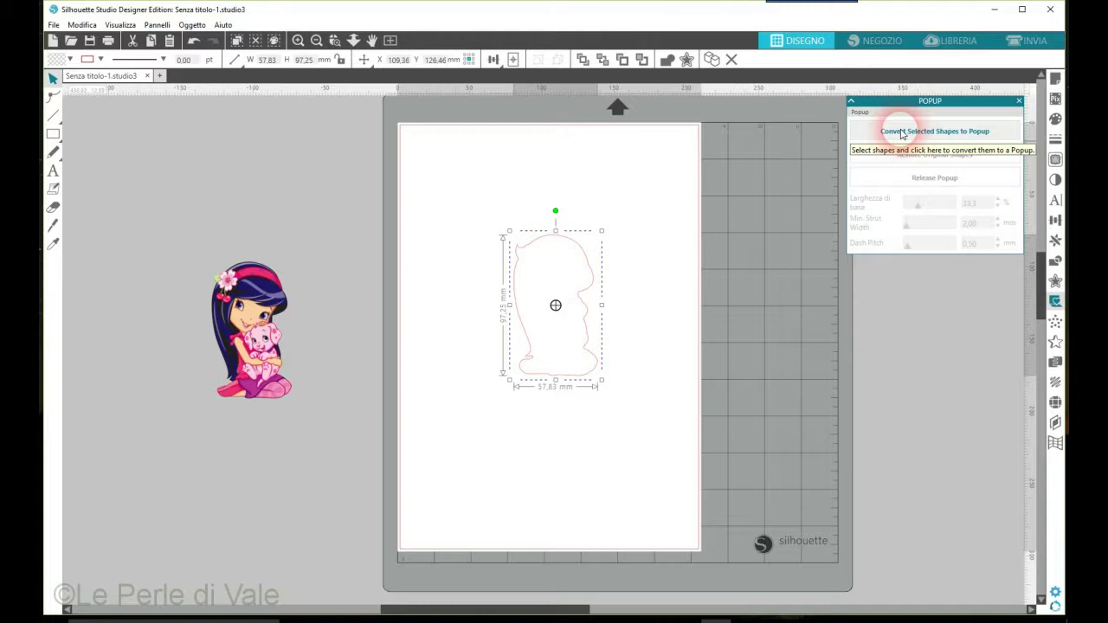
{"action": "left_click", "coordinate": [900, 131]}
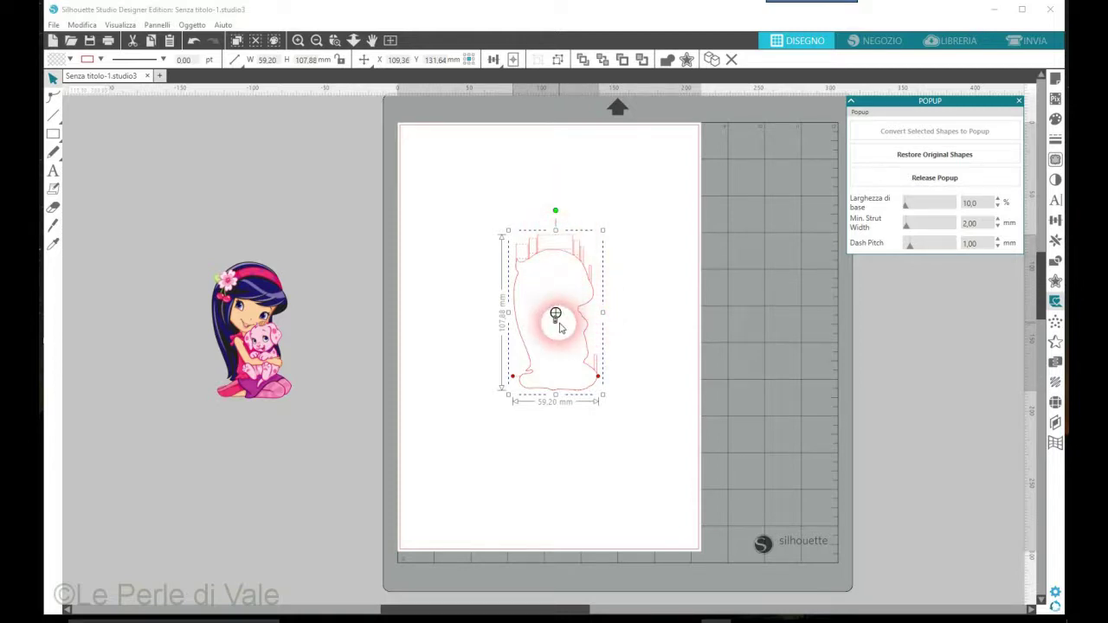
{"action": "mouse_move", "coordinate": [556, 335]}
{"action": "left_mouse_down"}
{"action": "mouse_move", "coordinate": [560, 347]}
{"action": "mouse_move", "coordinate": [555, 293]}
{"action": "mouse_move", "coordinate": [560, 386]}
{"action": "mouse_move", "coordinate": [561, 355]}
{"action": "left_mouse_up"}
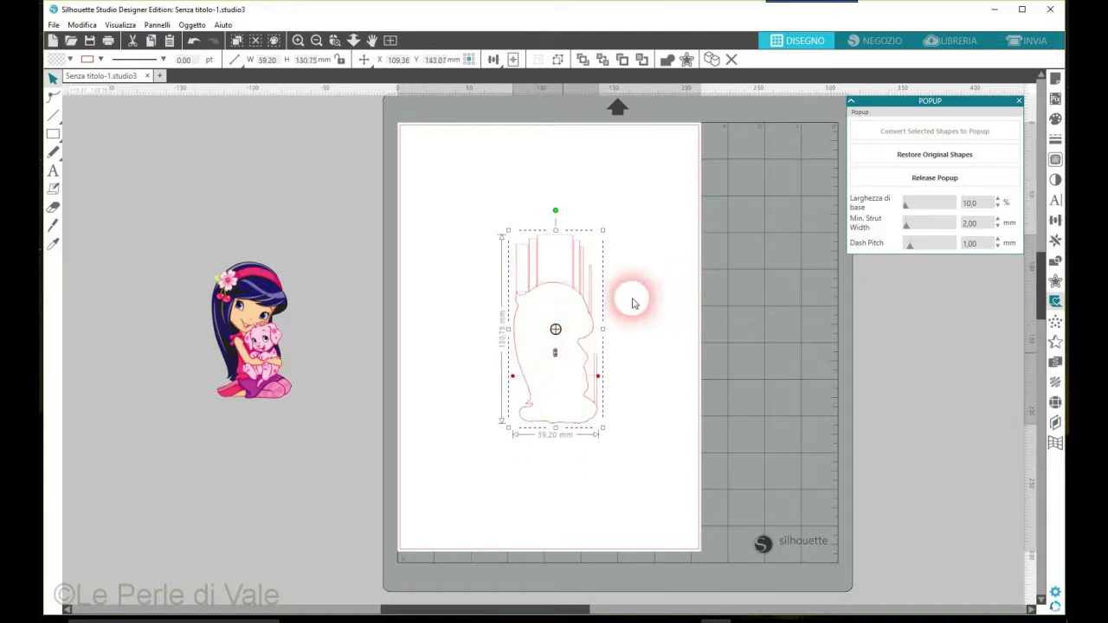
{"action": "left_click", "coordinate": [676, 248]}
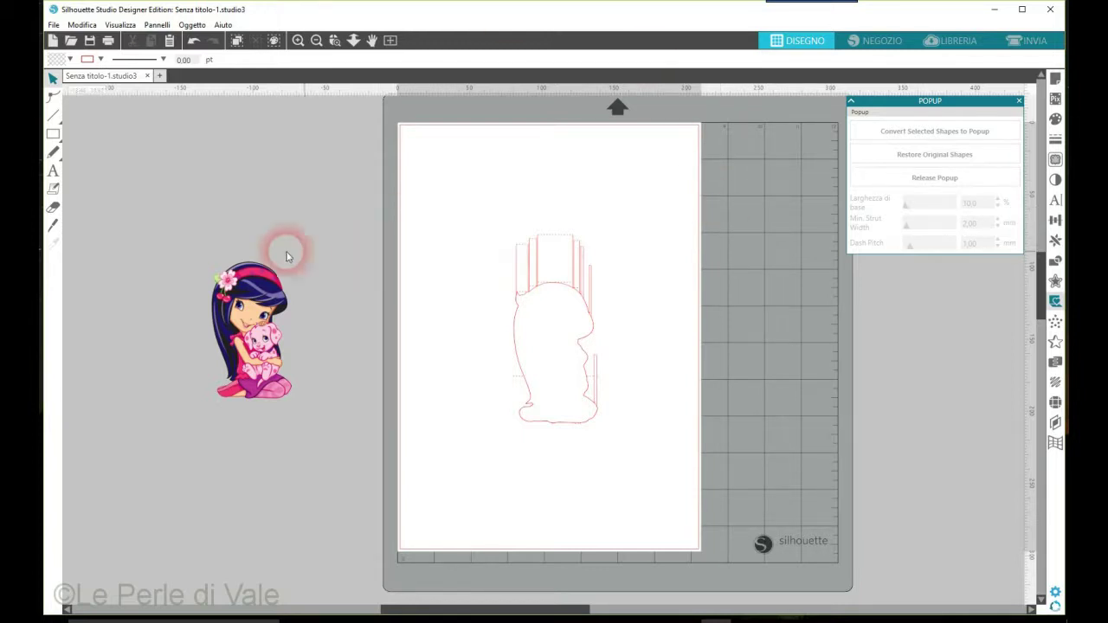
Delete the girl picture and the popup shape, and close the popup settings.
{"action": "left_click", "coordinate": [240, 297]}
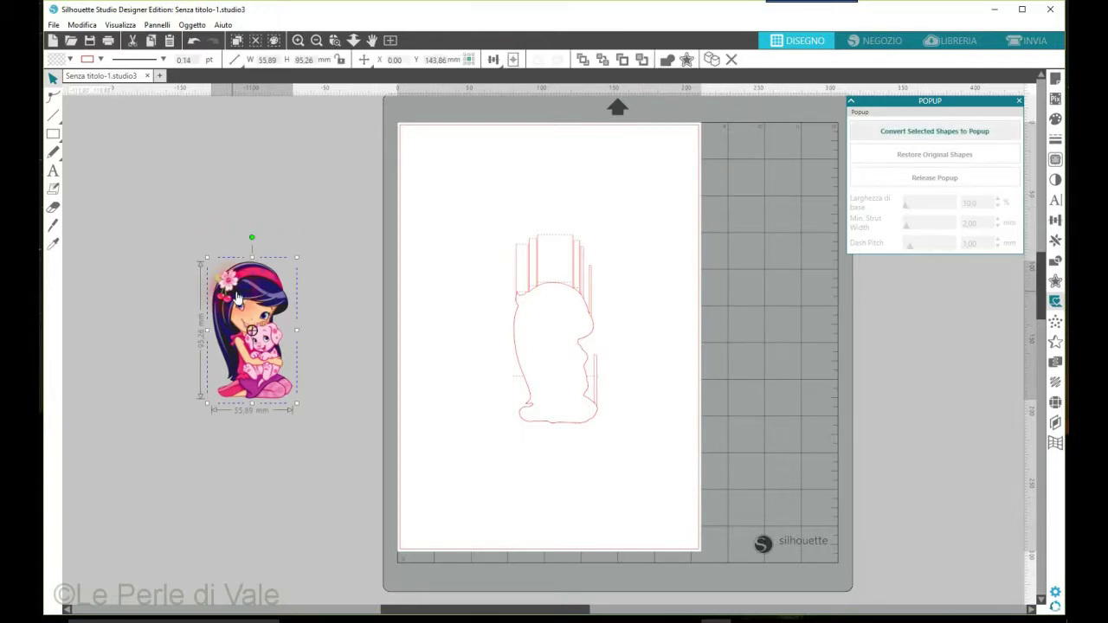
{"action": "key", "text": "Delete"}
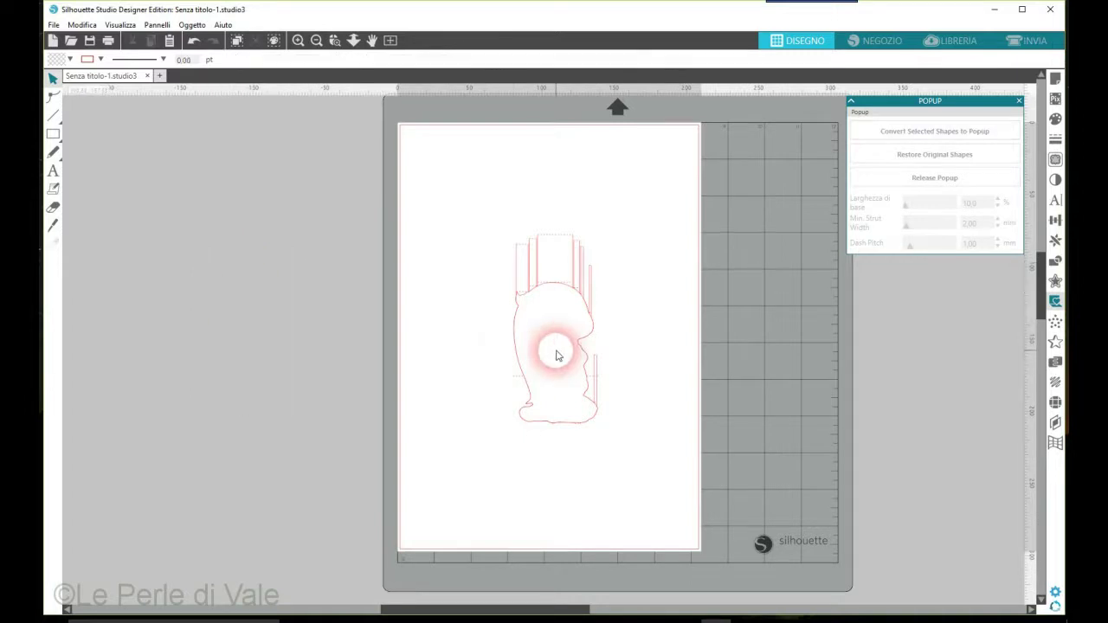
{"action": "left_click", "coordinate": [596, 329]}
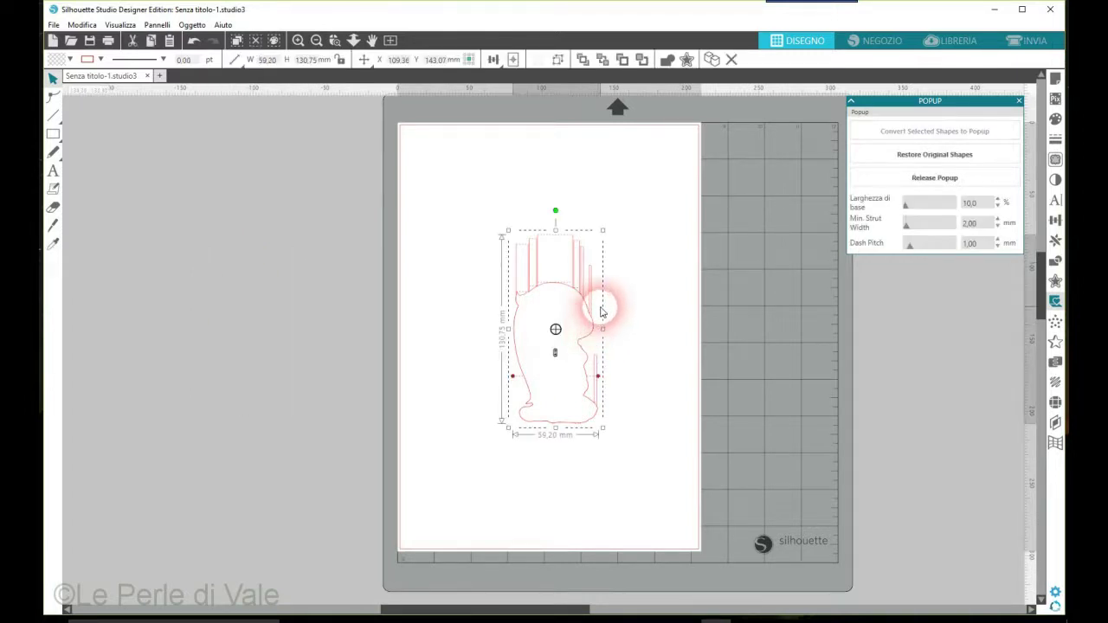
{"action": "key", "text": "Delete"}
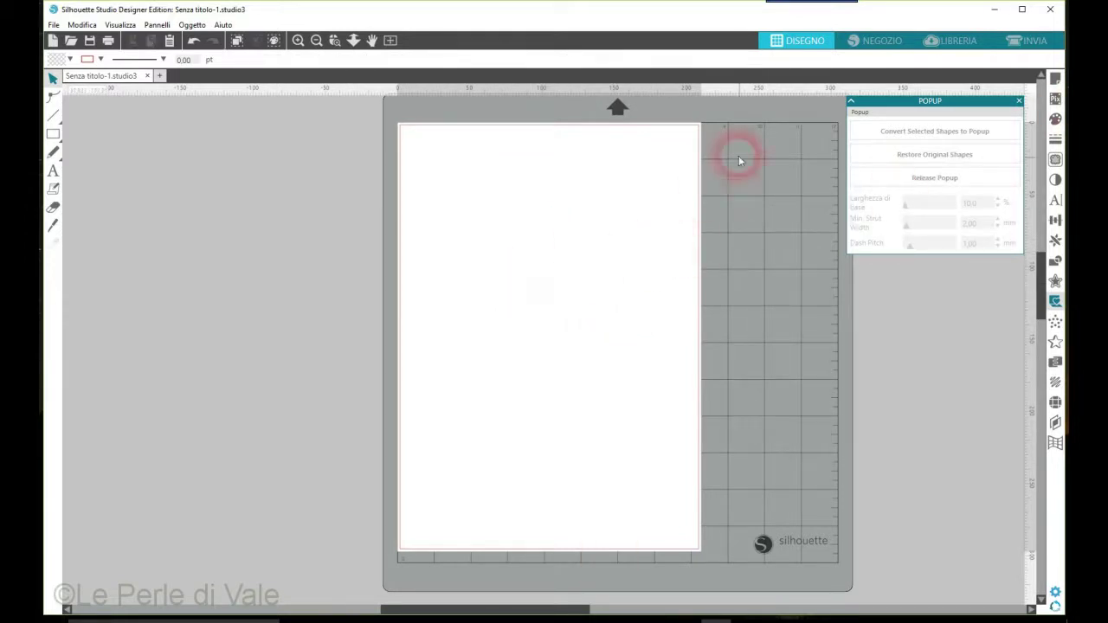
{"action": "left_click", "coordinate": [1018, 102]}
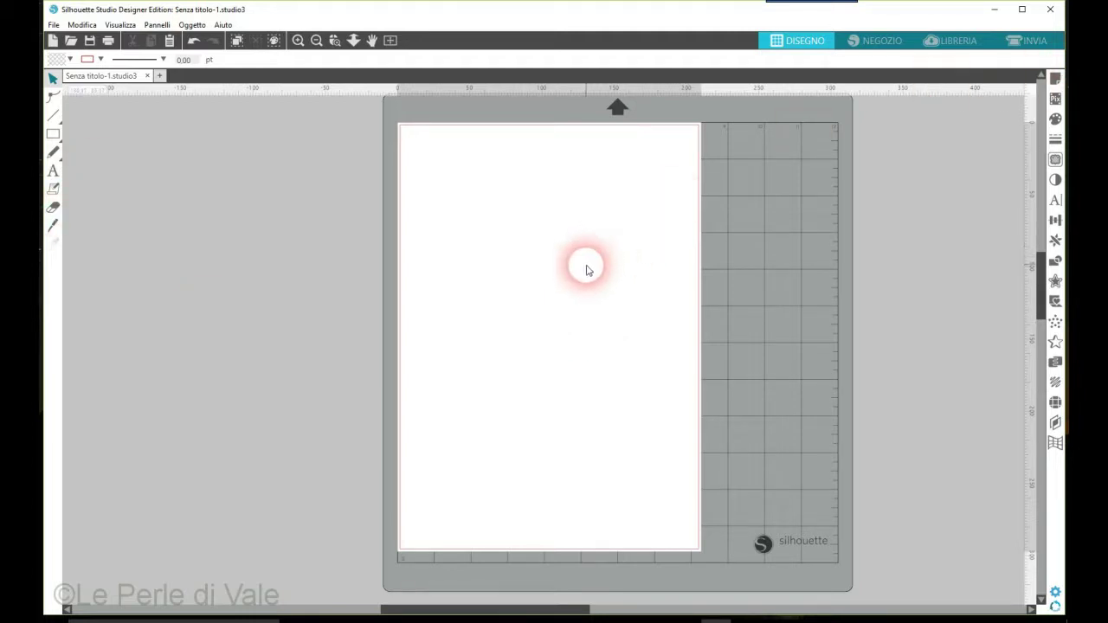
Write the text "ciao" in the left half of the page, about halfway down.
{"action": "left_click", "coordinate": [52, 228]}
{"action": "left_click", "coordinate": [52, 171]}
{"action": "left_click", "coordinate": [468, 324]}
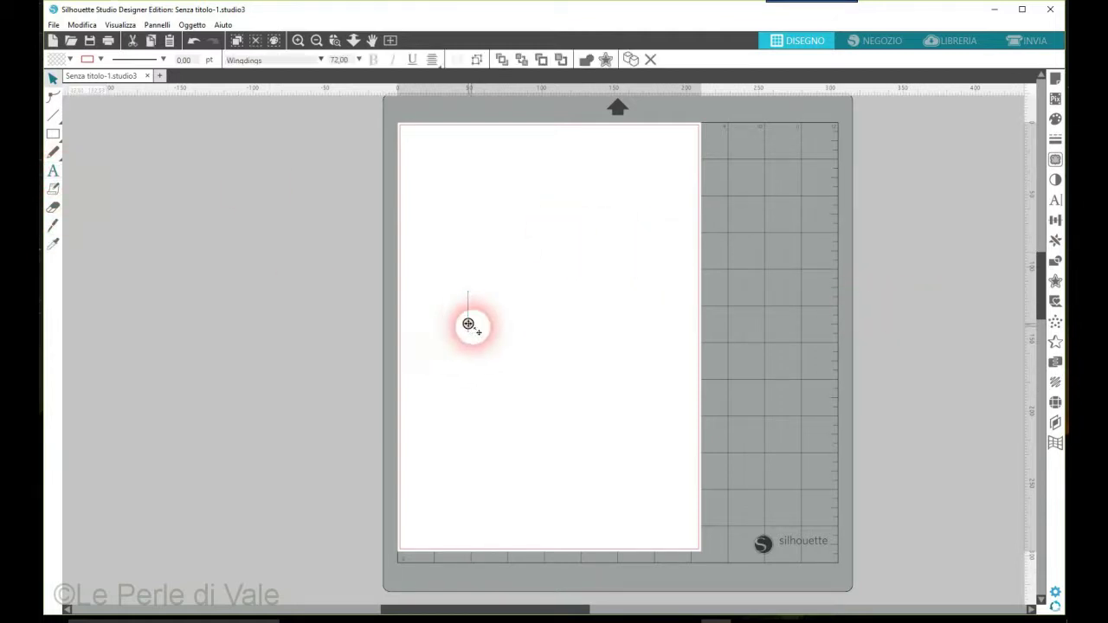
{"action": "type", "text": "ciao"}
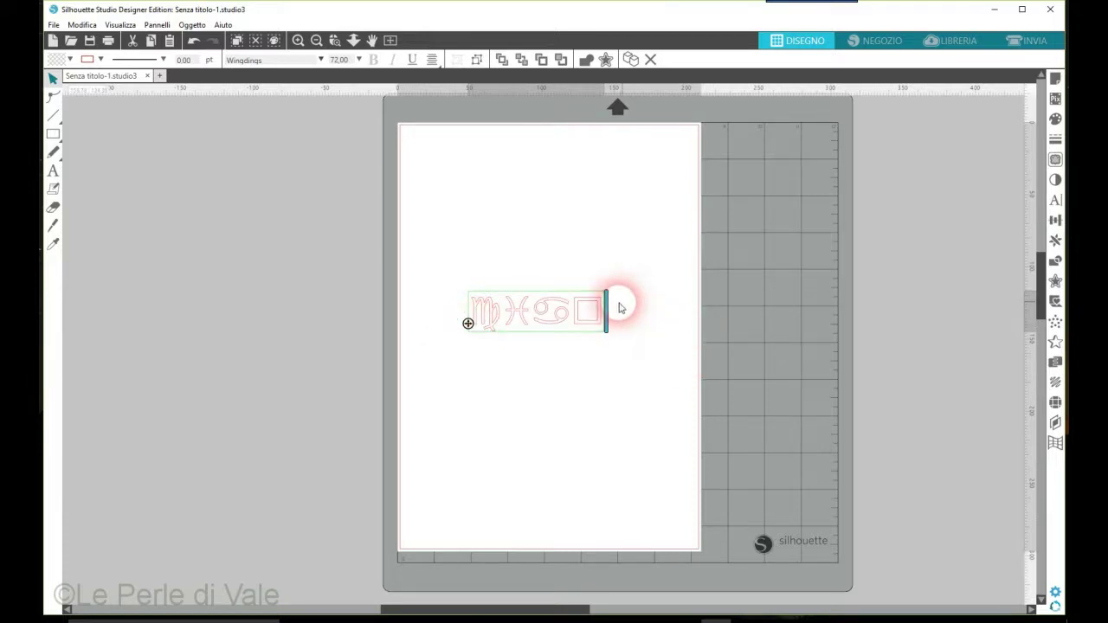
Change the font of the whole "ciao" text to Comic Sans MS.
{"action": "left_click_drag", "start_coordinate": [608, 309], "coordinate": [413, 315]}
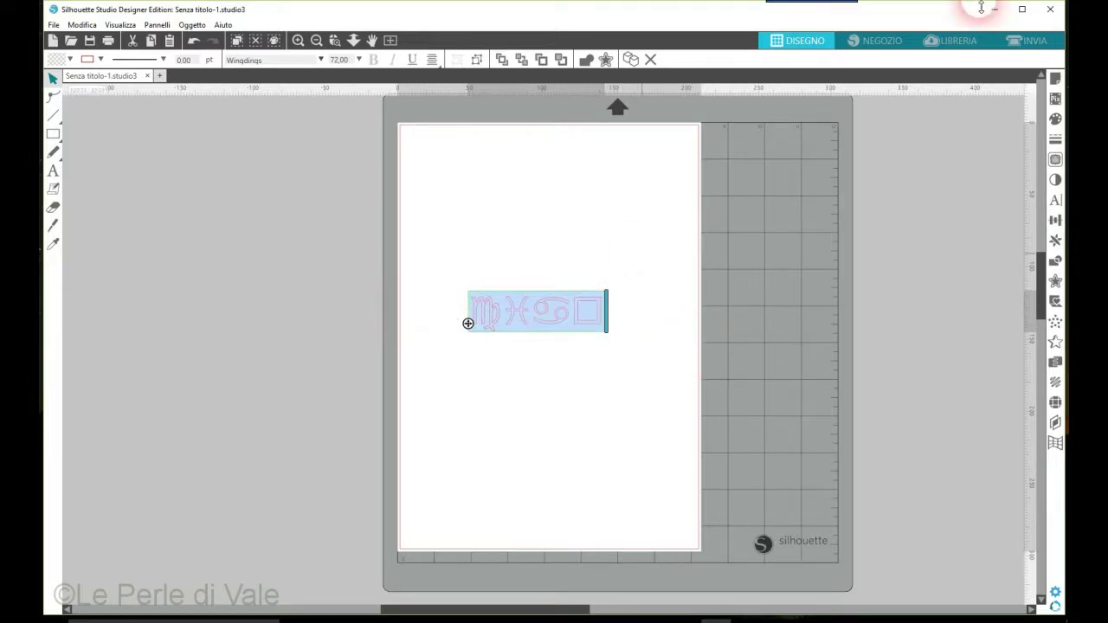
{"action": "left_click", "coordinate": [1058, 201]}
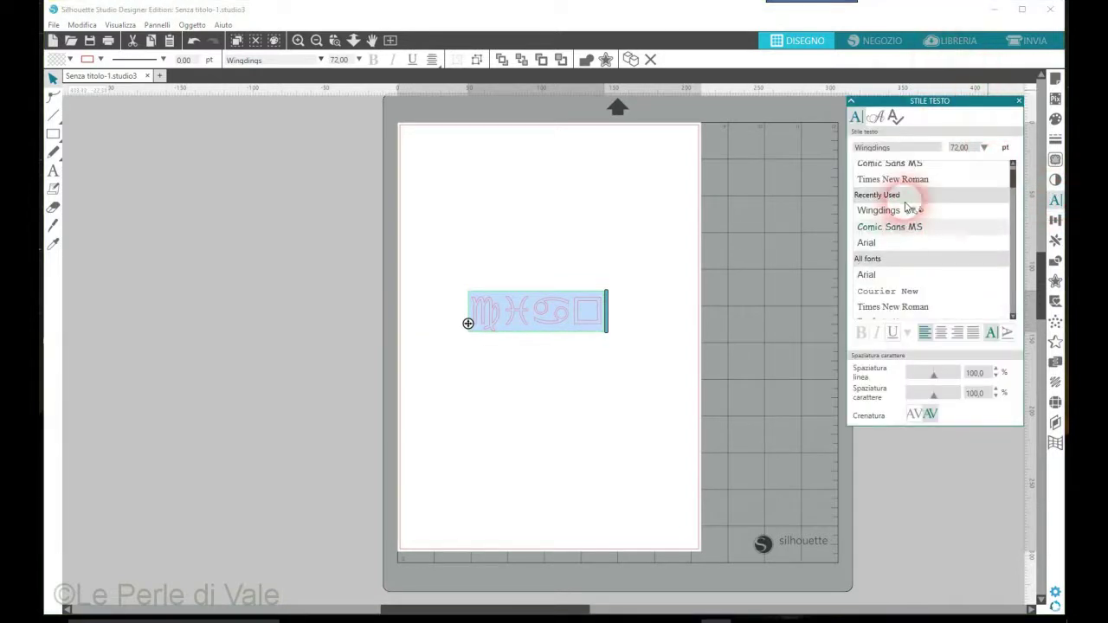
{"action": "left_click", "coordinate": [907, 201]}
{"action": "left_click", "coordinate": [895, 265]}
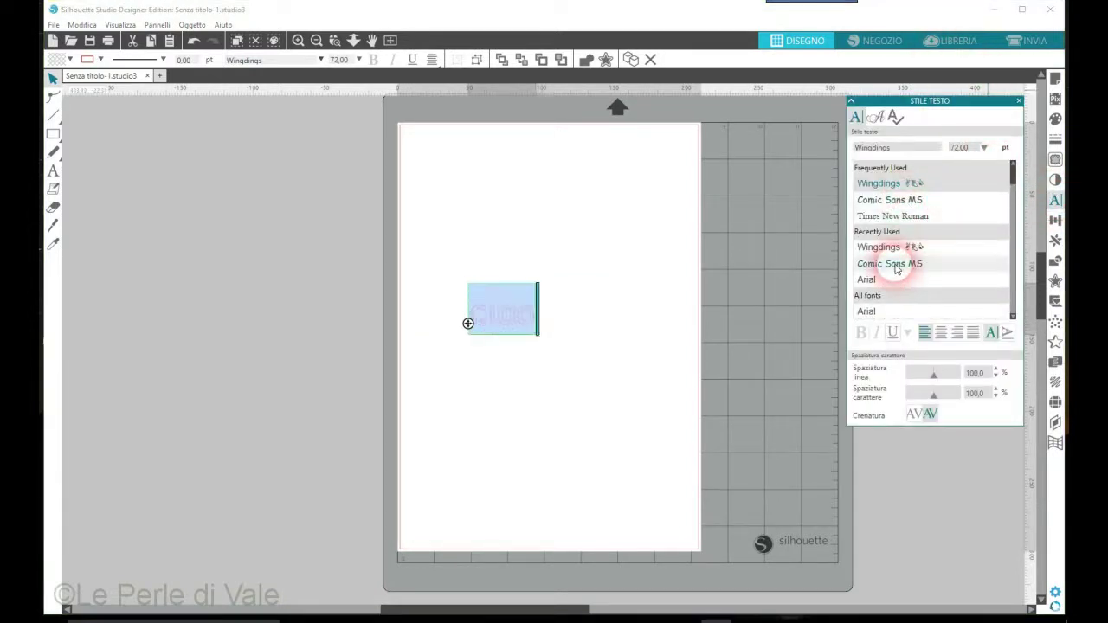
{"action": "left_click", "coordinate": [567, 291]}
{"action": "left_click", "coordinate": [505, 328]}
{"action": "left_click", "coordinate": [913, 265]}
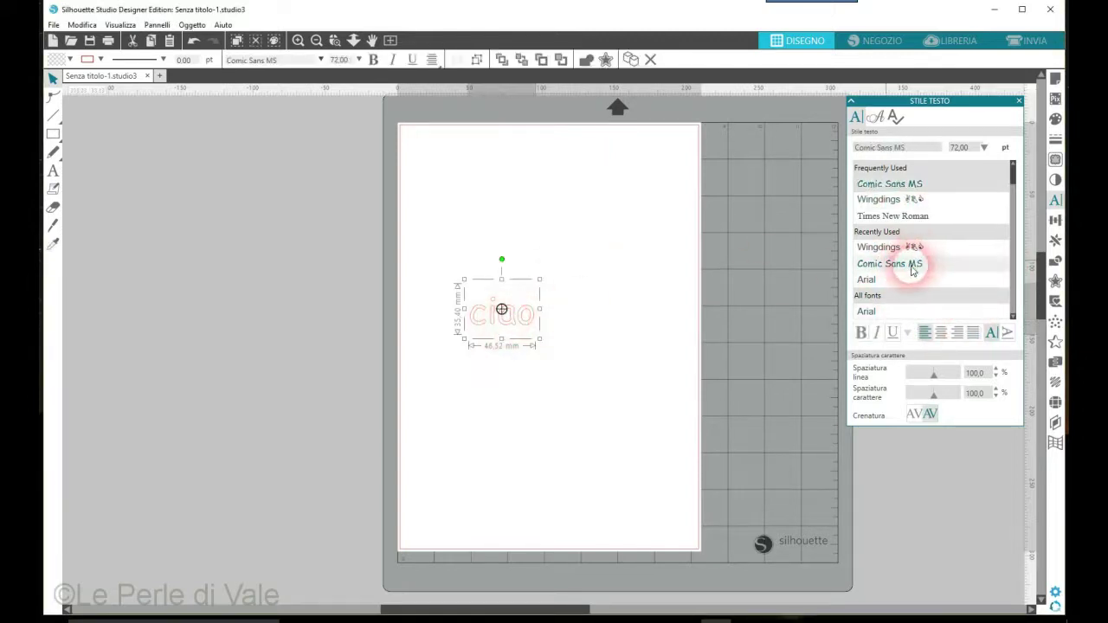
Delete the "ciao" text from the page and close the text style settings.
{"action": "left_click", "coordinate": [598, 305]}
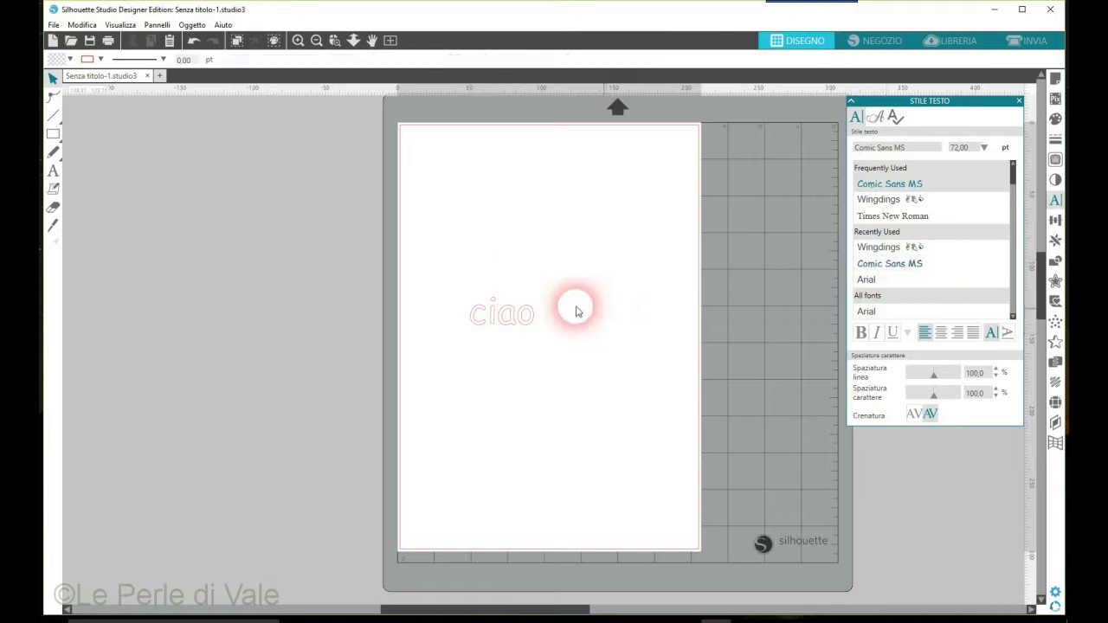
{"action": "left_click_drag", "start_coordinate": [443, 292], "coordinate": [562, 348]}
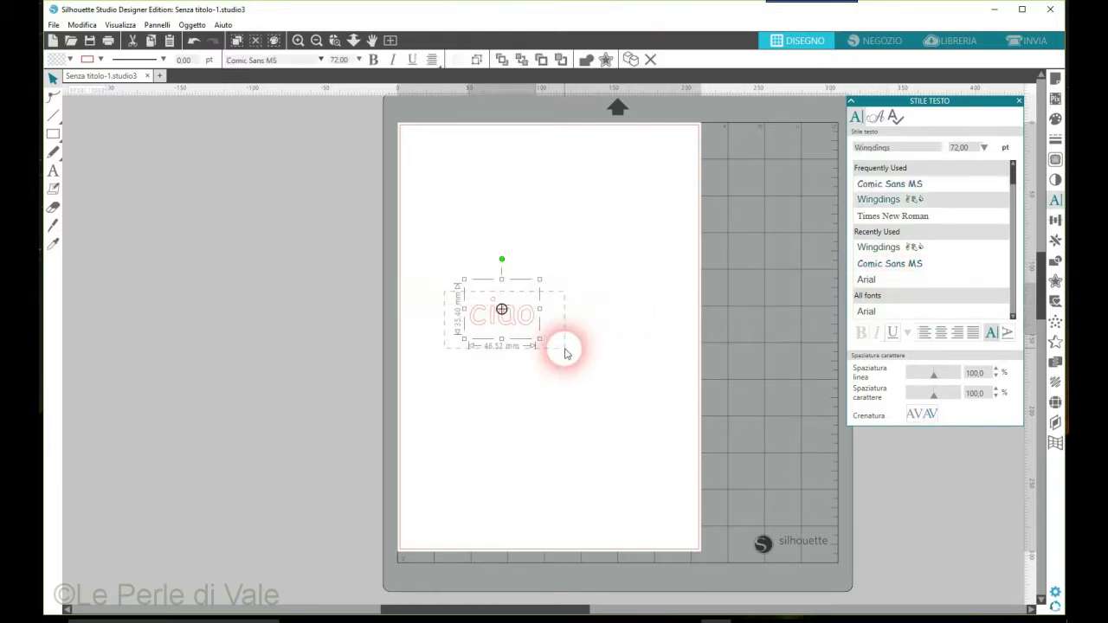
{"action": "left_click", "coordinate": [654, 251]}
{"action": "left_click", "coordinate": [1018, 101]}
{"action": "left_click", "coordinate": [1018, 101]}
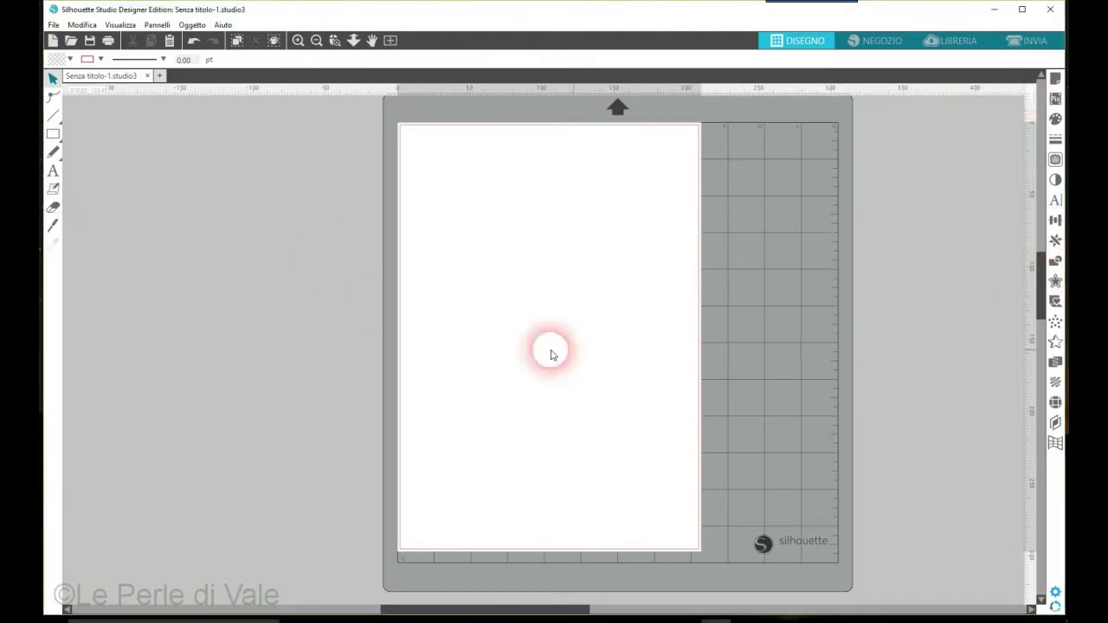
Set the text font to Comic Sans MS before writing, and write "ciao" in the upper middle of the page.
{"action": "left_click", "coordinate": [53, 77]}
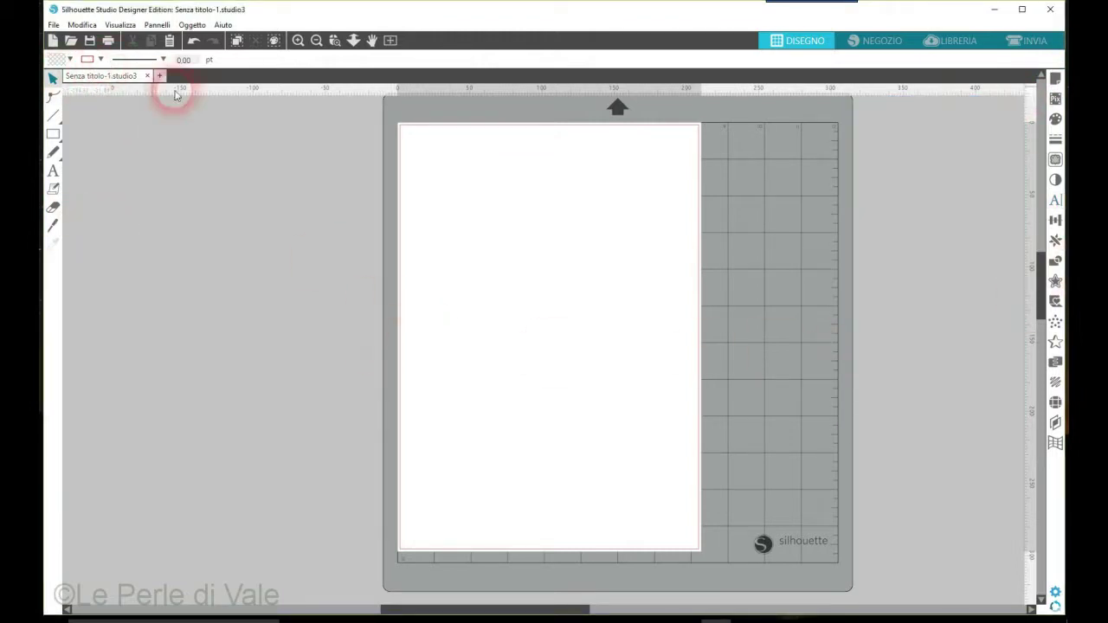
{"action": "left_click", "coordinate": [51, 172]}
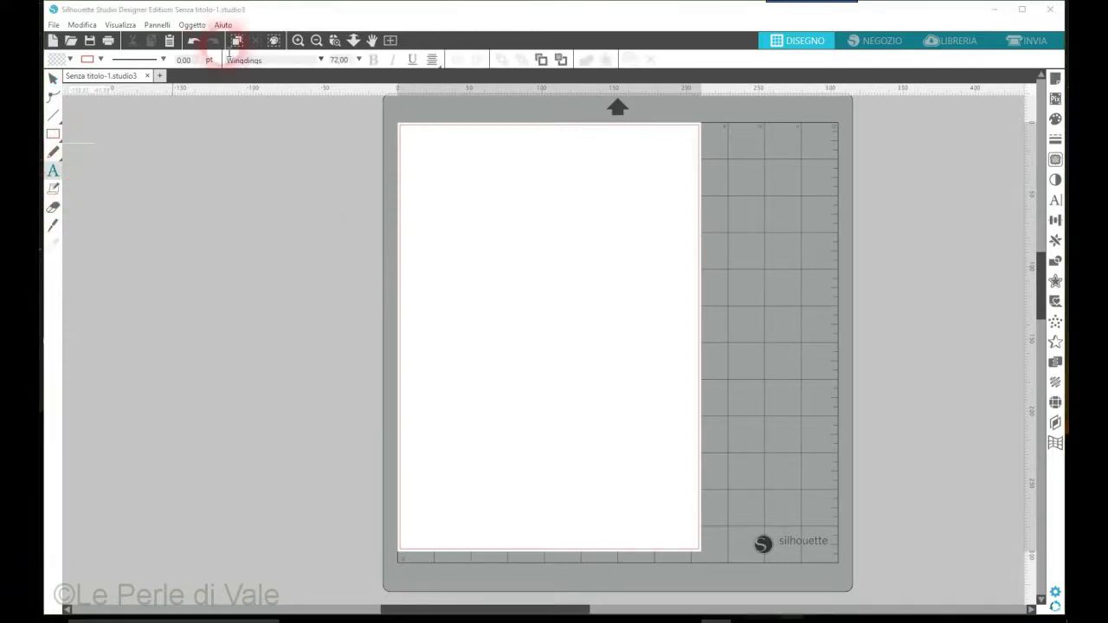
{"action": "left_click", "coordinate": [321, 60]}
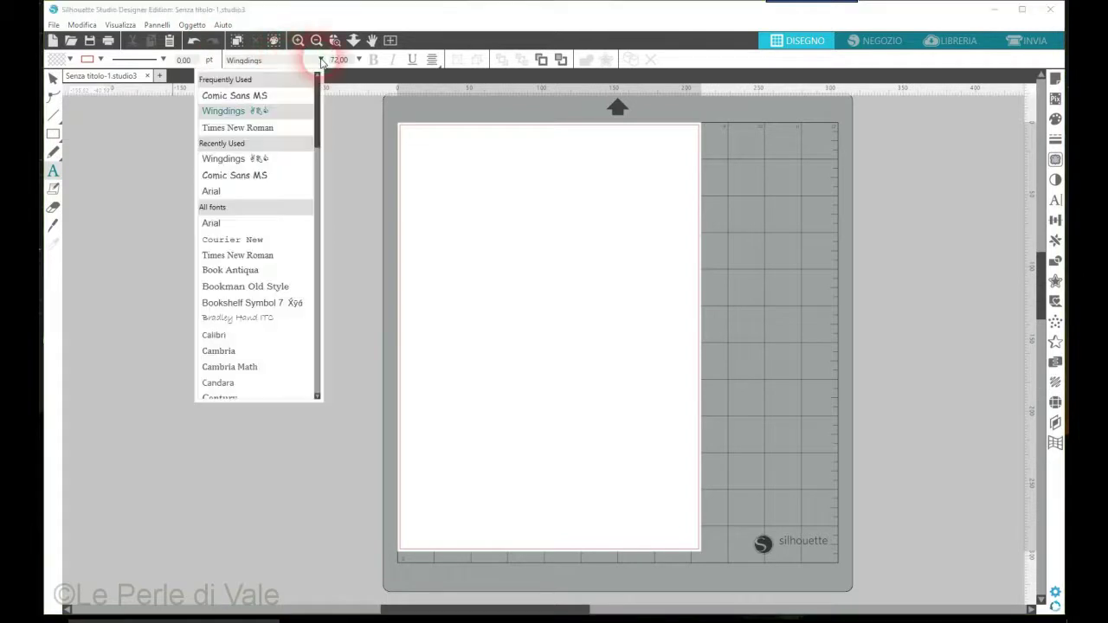
{"action": "left_click", "coordinate": [240, 96]}
{"action": "left_click", "coordinate": [539, 282]}
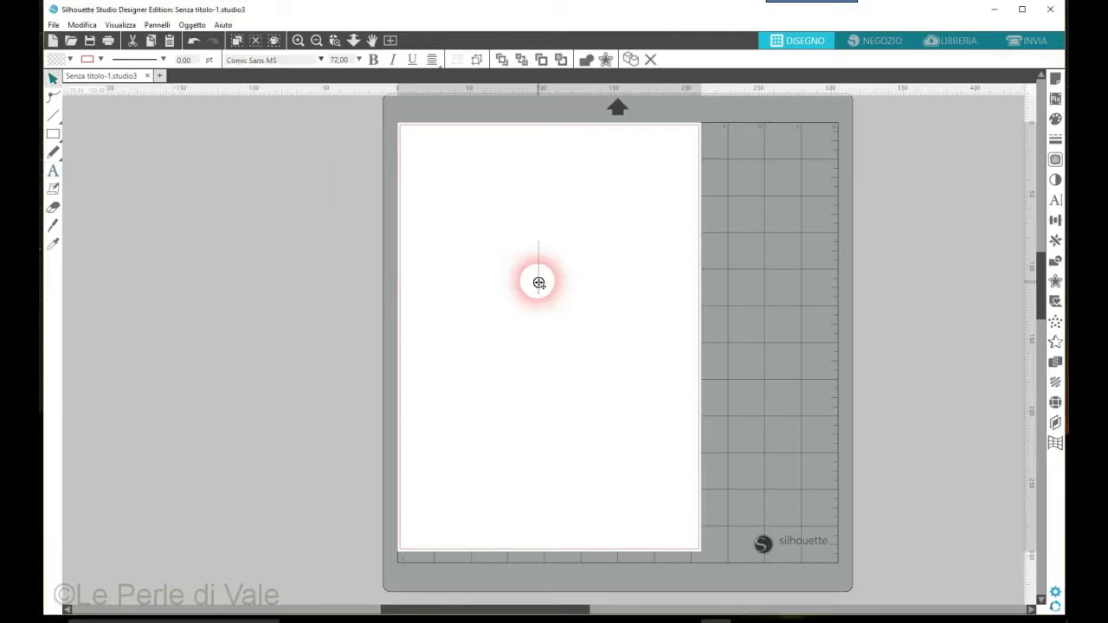
{"action": "type", "text": "ciao"}
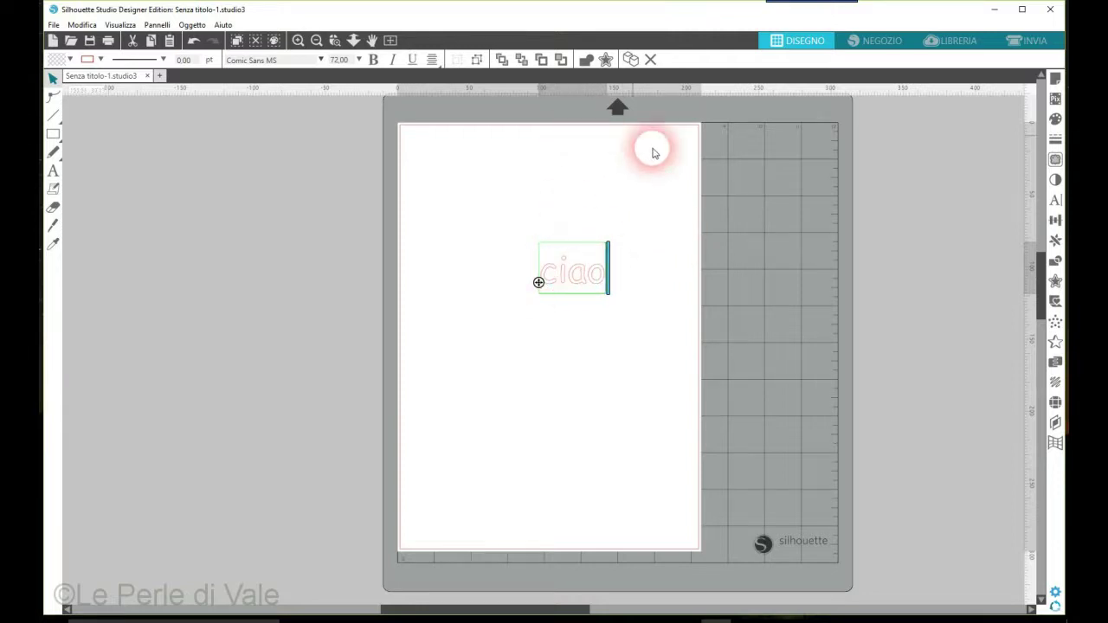
Delete the "ciao" text from the page and open the glyph view of the text style settings.
{"action": "left_click", "coordinate": [667, 216]}
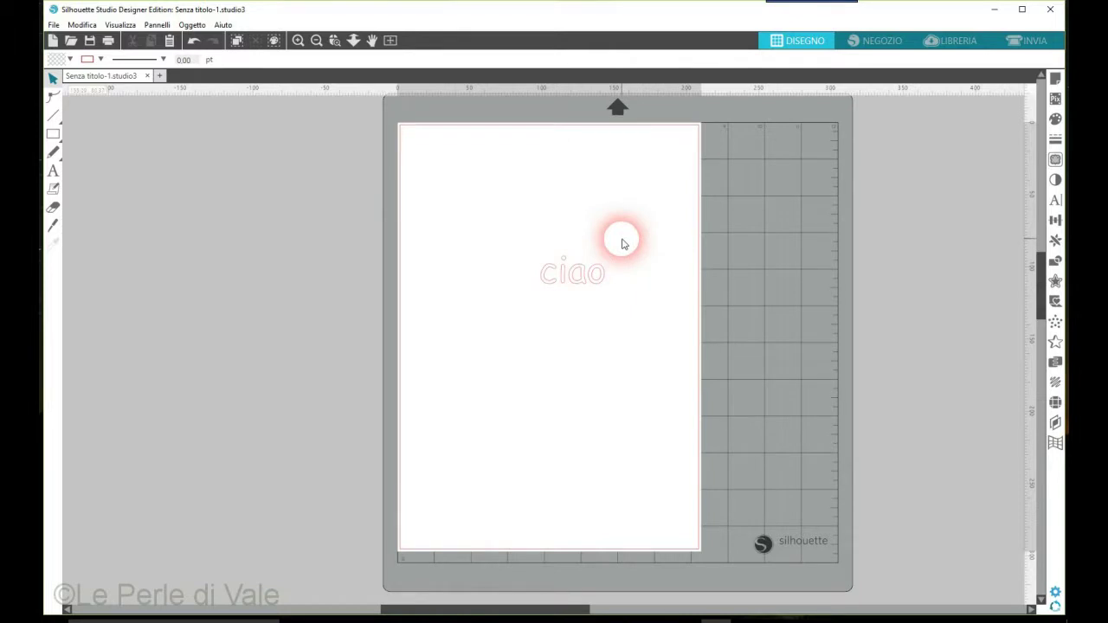
{"action": "left_click", "coordinate": [597, 273]}
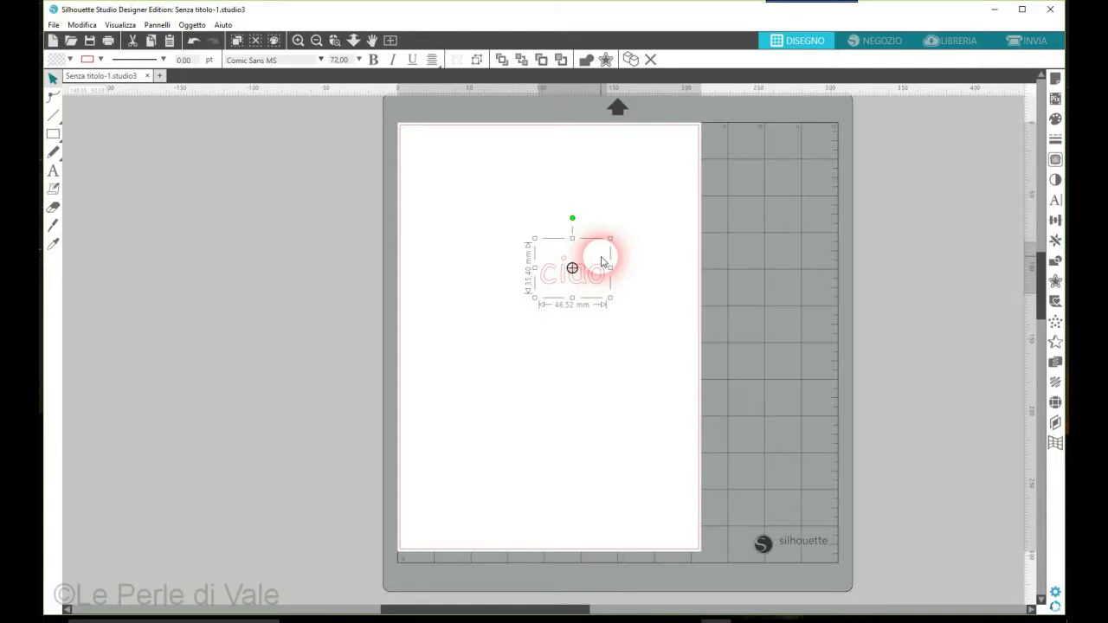
{"action": "key", "text": "Delete"}
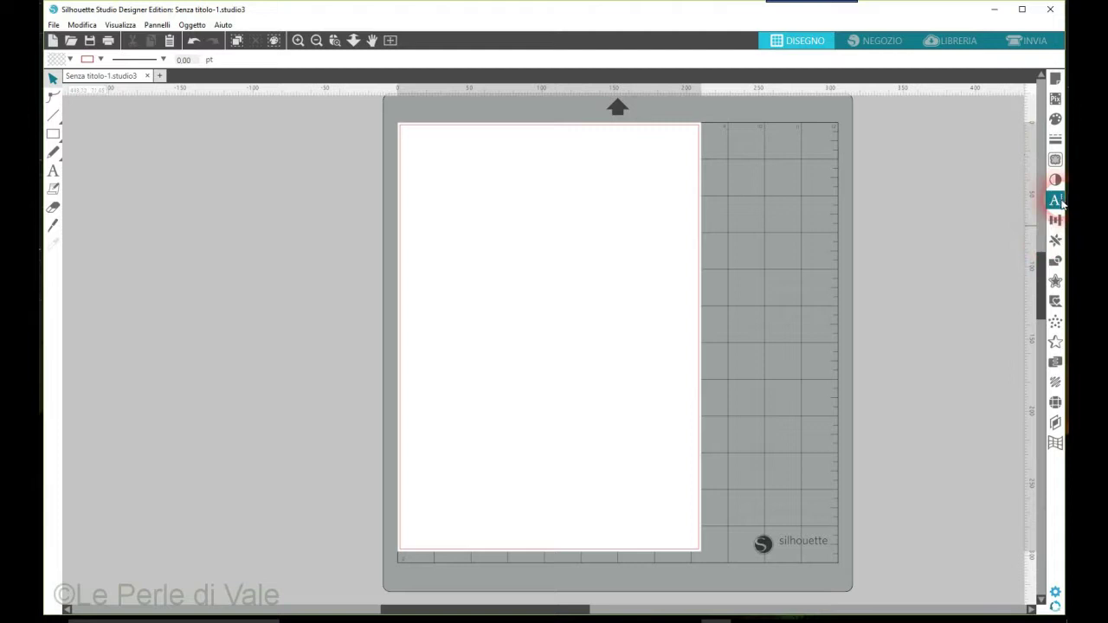
{"action": "left_click", "coordinate": [1058, 201]}
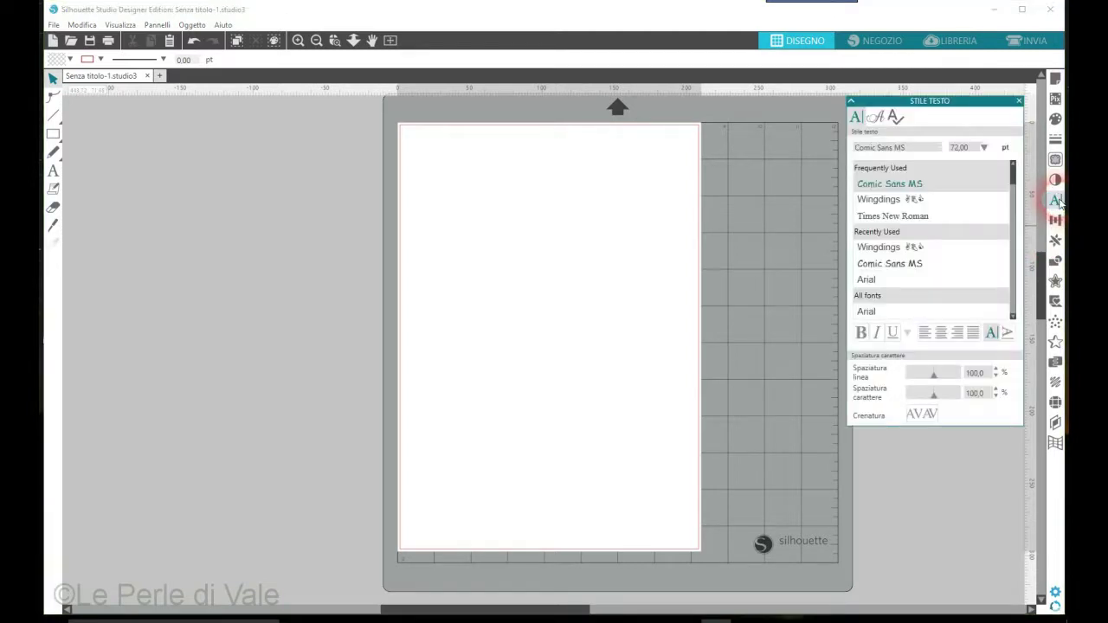
{"action": "left_click", "coordinate": [876, 121]}
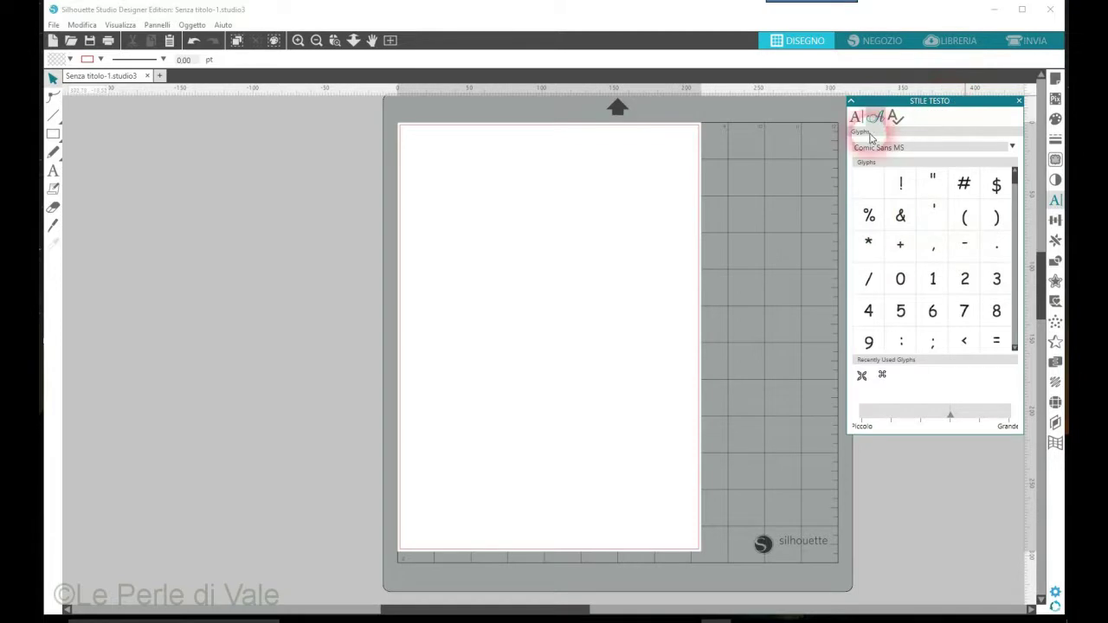
Set the text font to Wingdings and write the character "f" in the upper left of the page.
{"action": "left_click", "coordinate": [53, 171]}
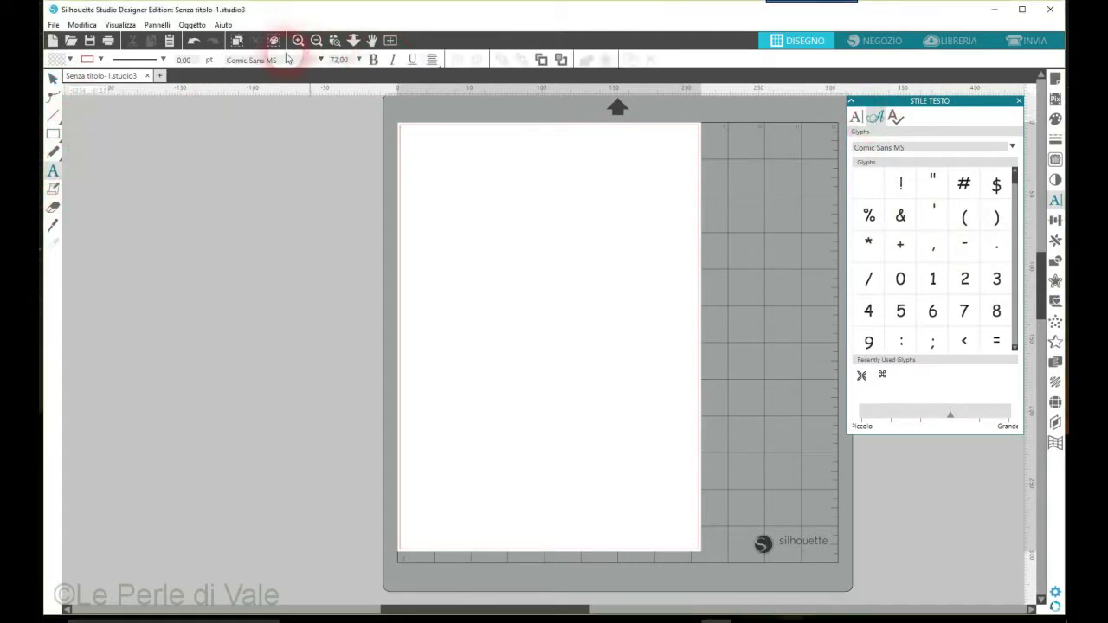
{"action": "left_click", "coordinate": [322, 59]}
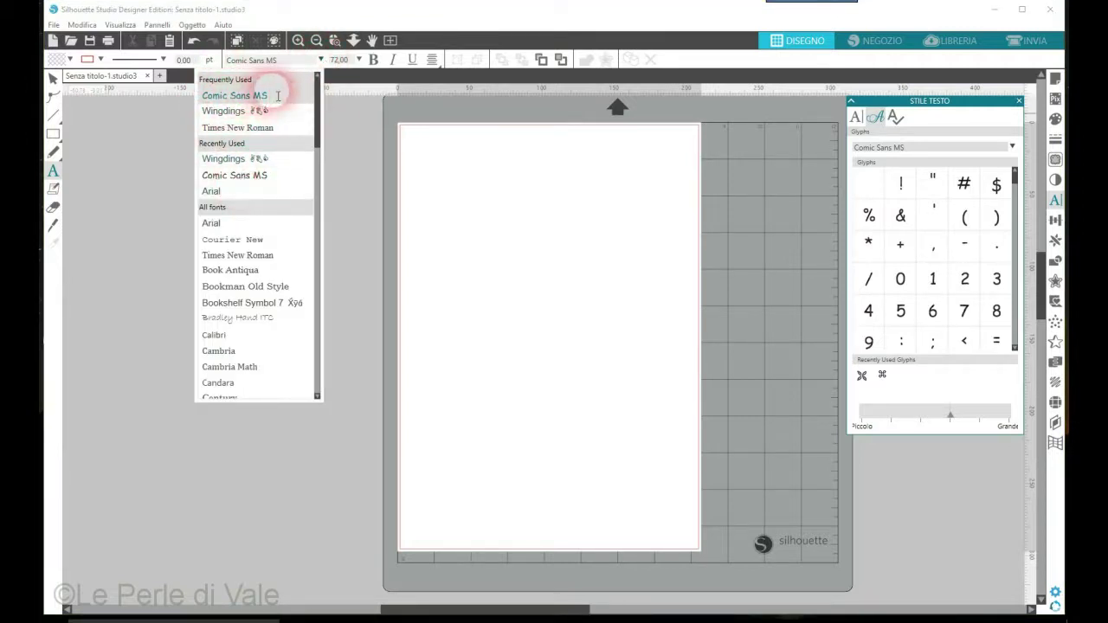
{"action": "left_click", "coordinate": [485, 95]}
{"action": "left_click", "coordinate": [185, 95]}
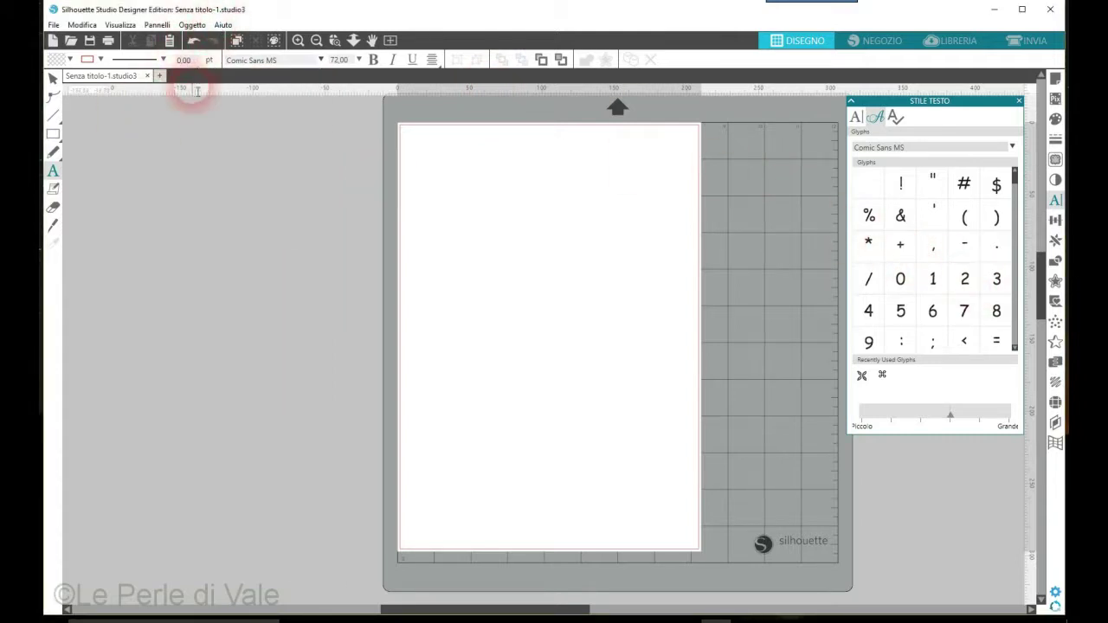
{"action": "left_click", "coordinate": [315, 62]}
{"action": "left_click", "coordinate": [321, 60]}
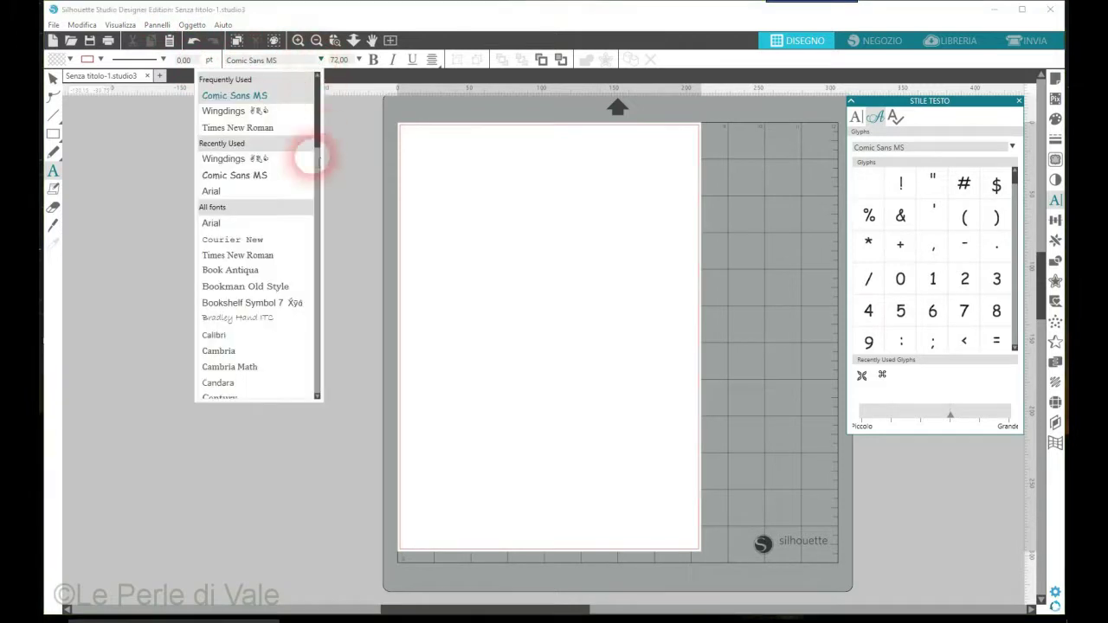
{"action": "left_click", "coordinate": [240, 165]}
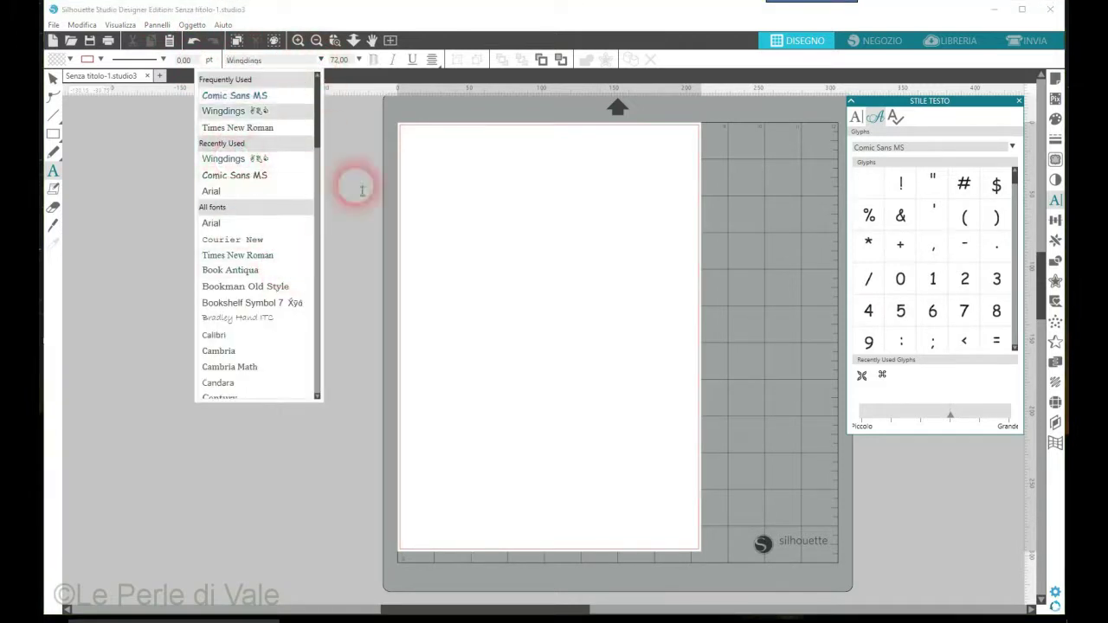
{"action": "left_click", "coordinate": [425, 224]}
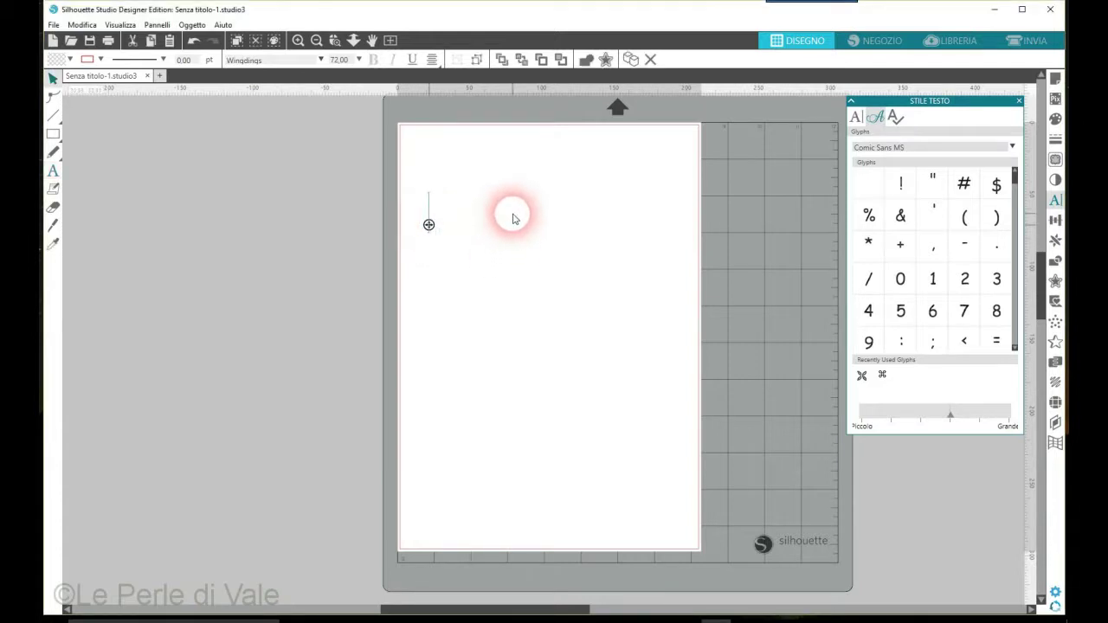
{"action": "type", "text": "f"}
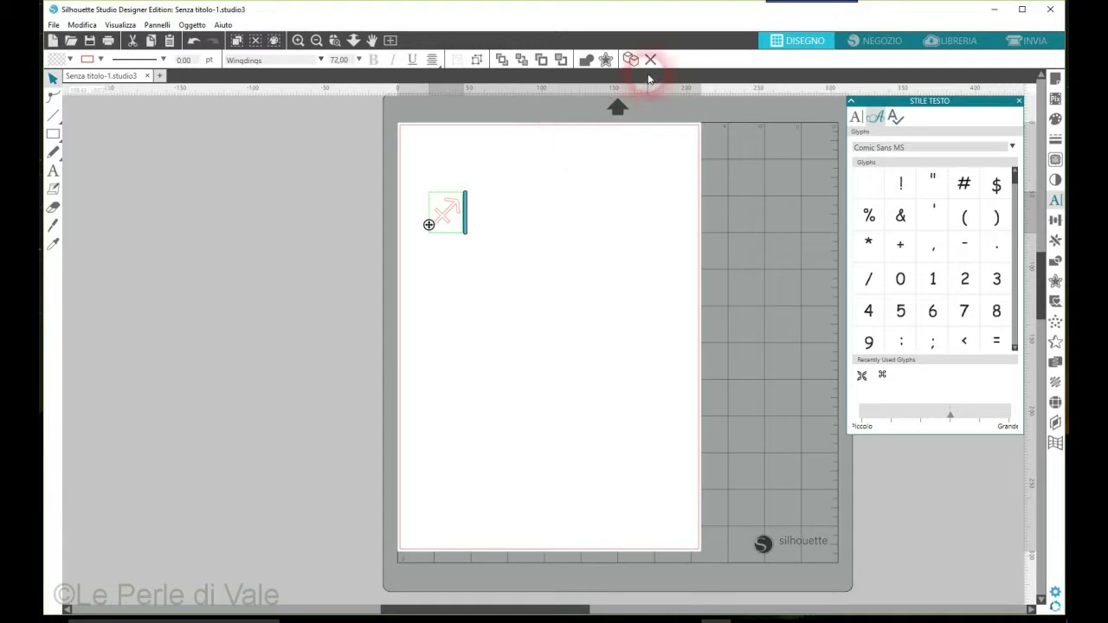
Add a line break to the Wingdings text and delete the whole text from the page.
{"action": "key", "text": "Return"}
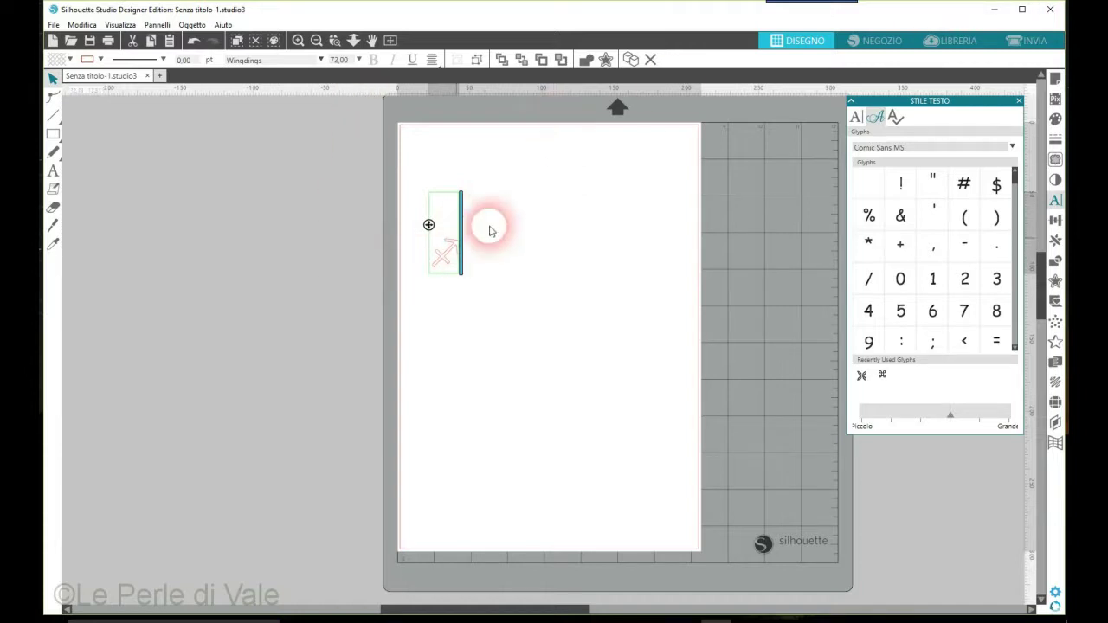
{"action": "left_click", "coordinate": [441, 235]}
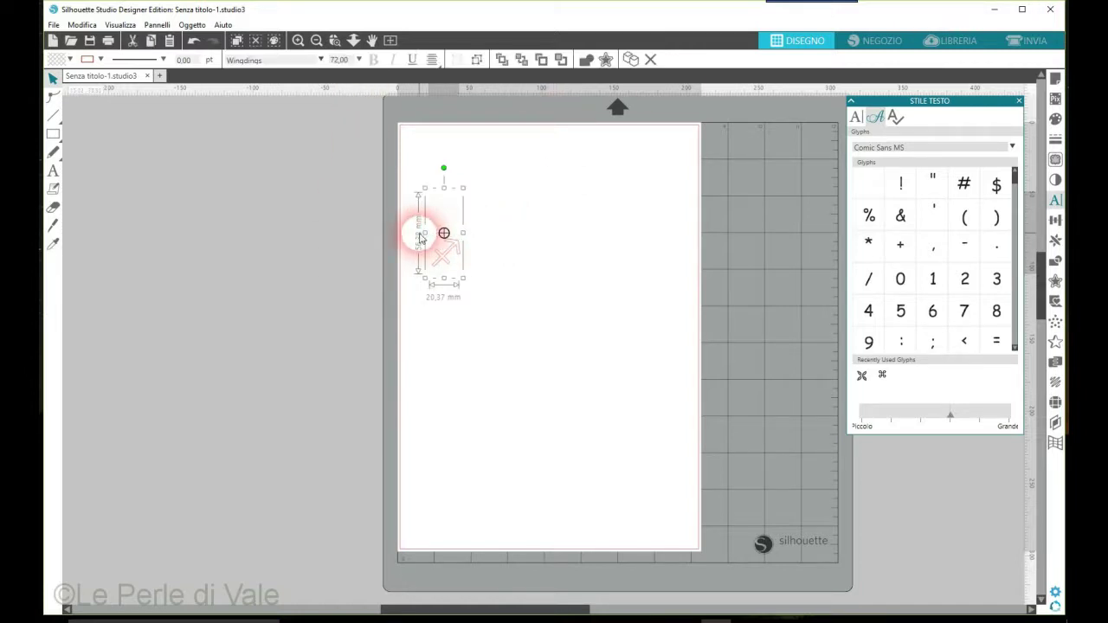
{"action": "key", "text": "Delete"}
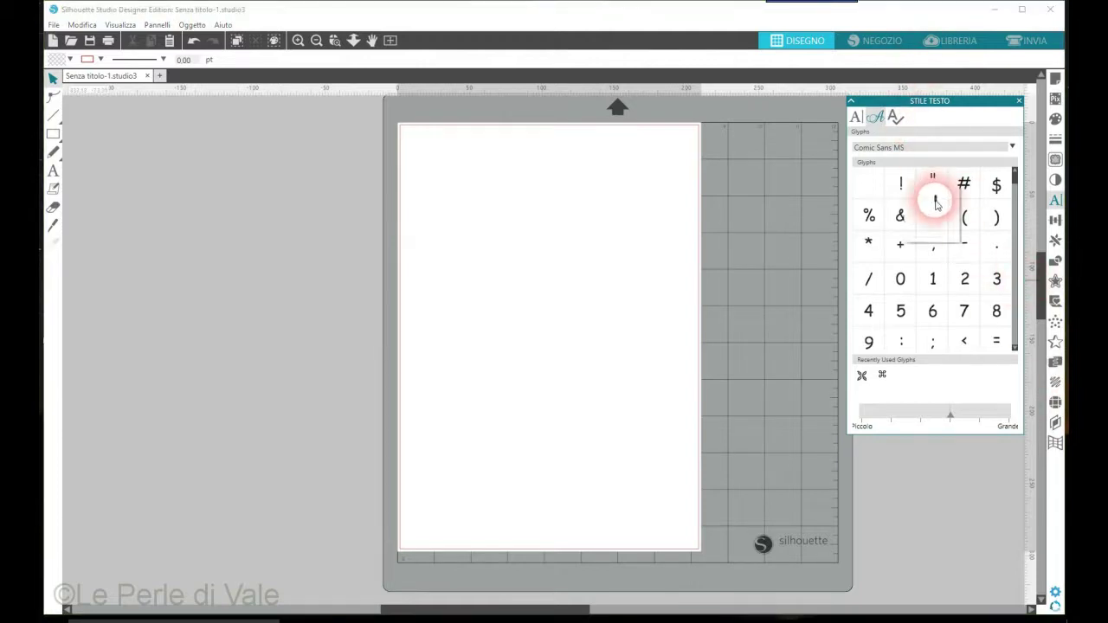
Switch the glyph list to the Wingdings font and browse it down to the four-petal symbols.
{"action": "left_click", "coordinate": [1013, 149]}
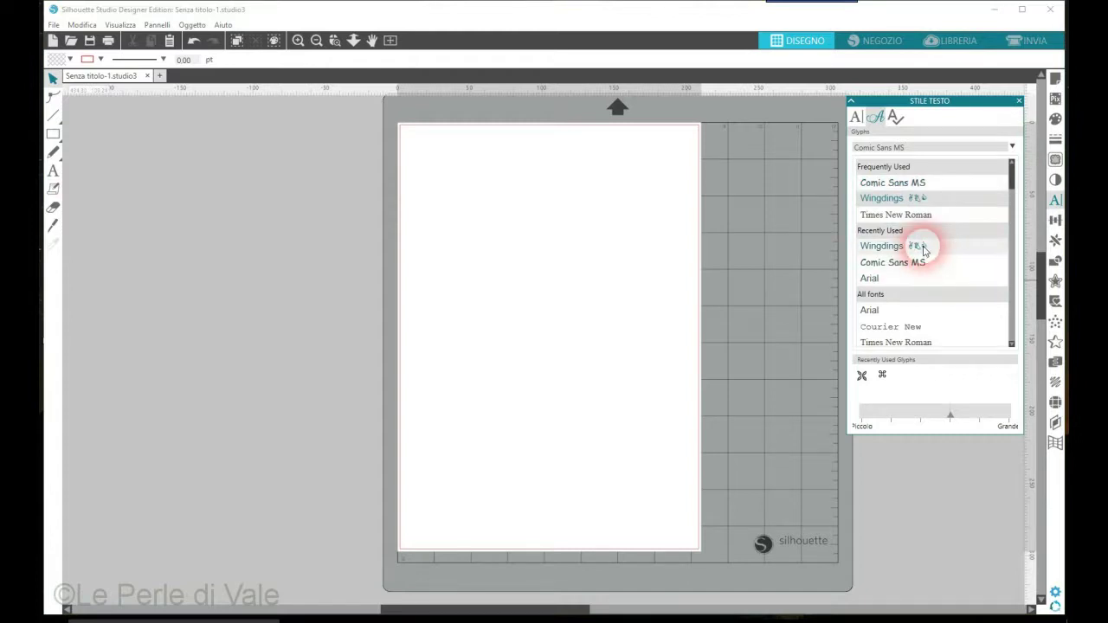
{"action": "left_click", "coordinate": [921, 247]}
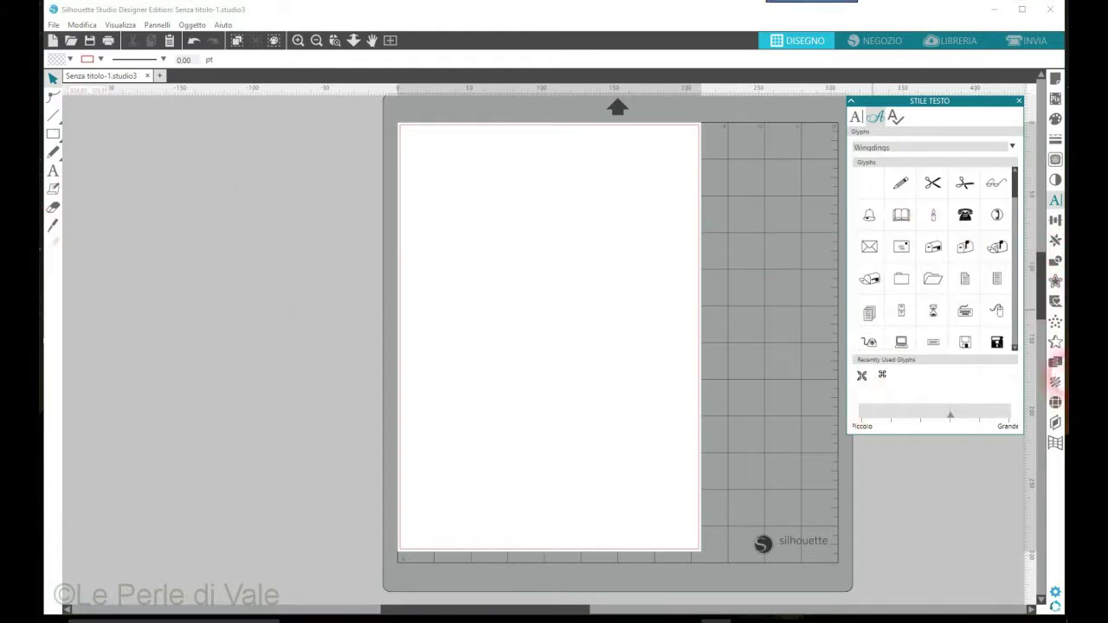
{"action": "scroll", "coordinate": [984, 292], "scroll_direction": "down", "scroll_amount": 7}
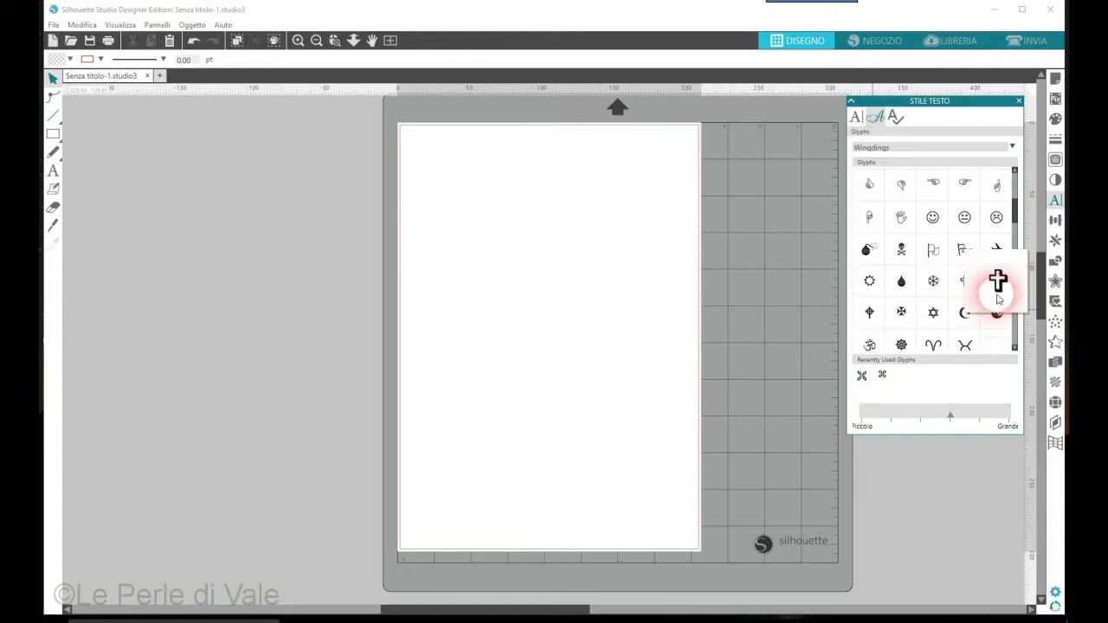
{"action": "scroll", "coordinate": [992, 299], "scroll_direction": "down", "scroll_amount": 2}
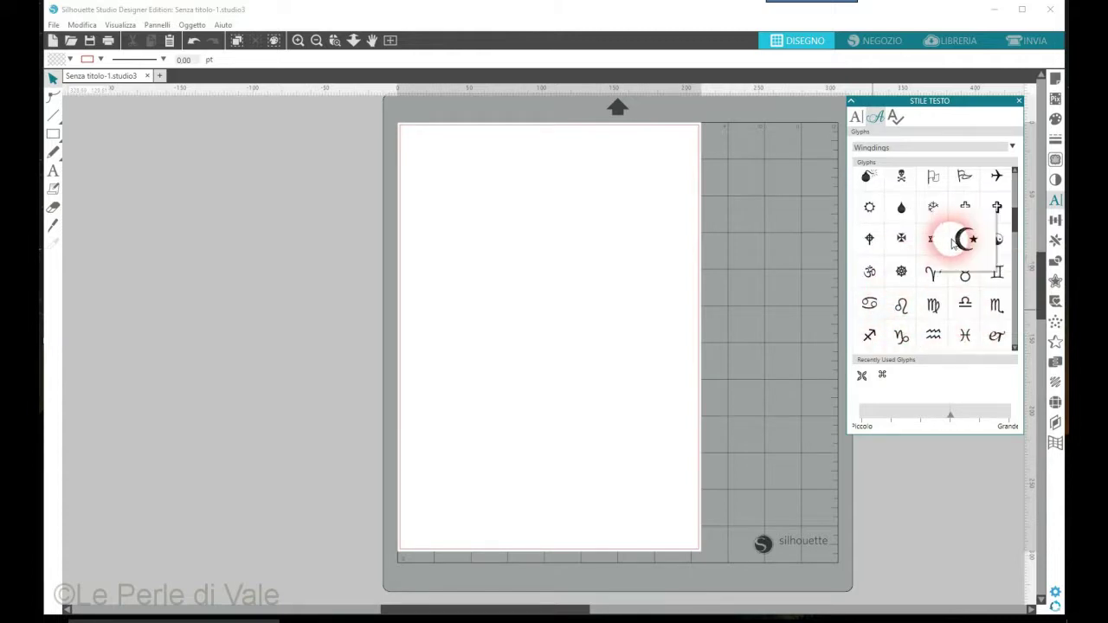
{"action": "scroll", "coordinate": [952, 245], "scroll_direction": "down", "scroll_amount": 10}
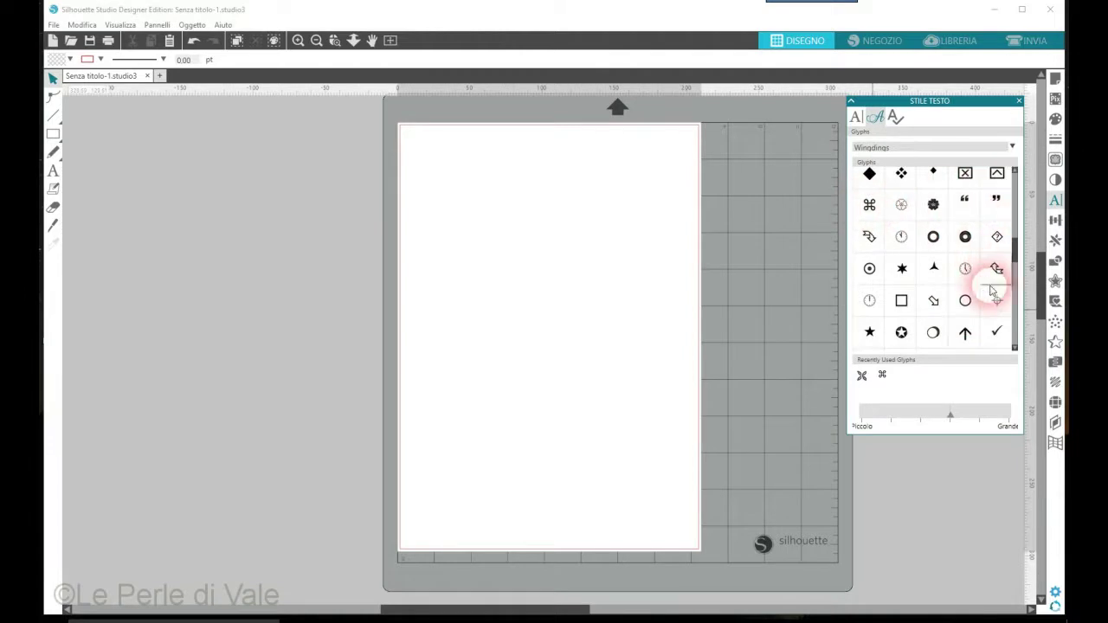
{"action": "scroll", "coordinate": [997, 297], "scroll_direction": "down", "scroll_amount": 2}
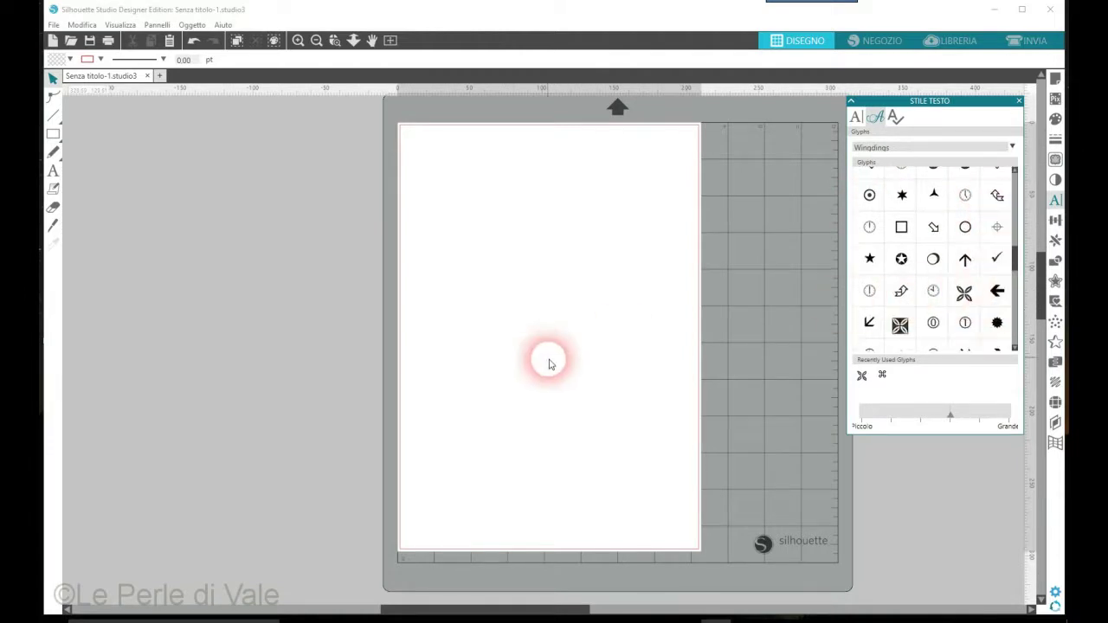
Start a text in the upper half of the page and insert the four-petal Wingdings glyph without a dark background.
{"action": "left_click", "coordinate": [52, 171]}
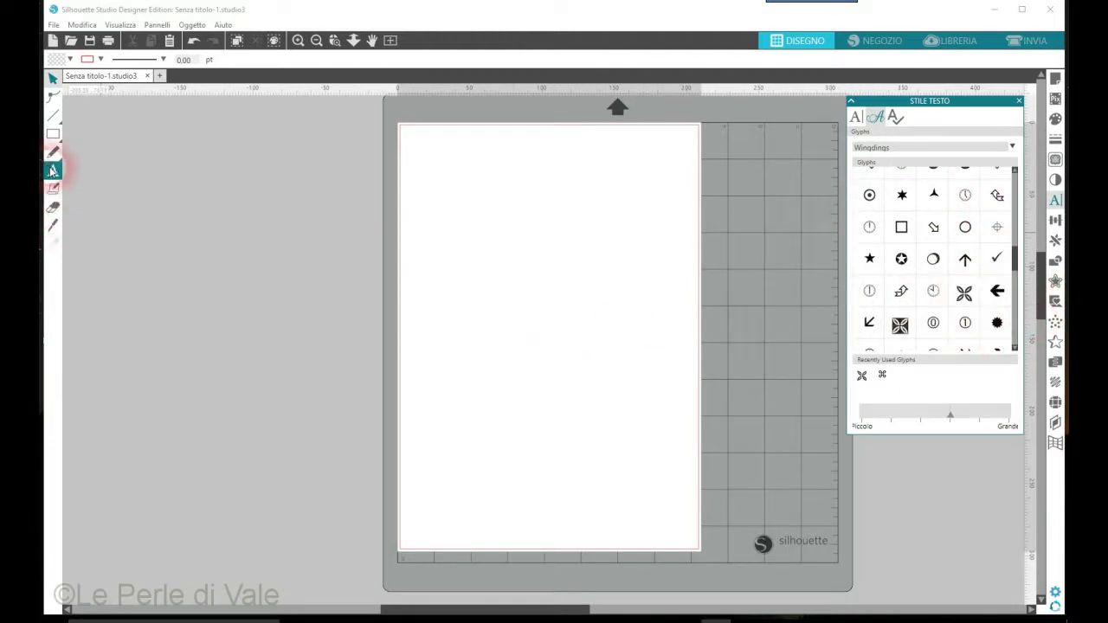
{"action": "left_click", "coordinate": [572, 250]}
{"action": "left_click", "coordinate": [467, 249]}
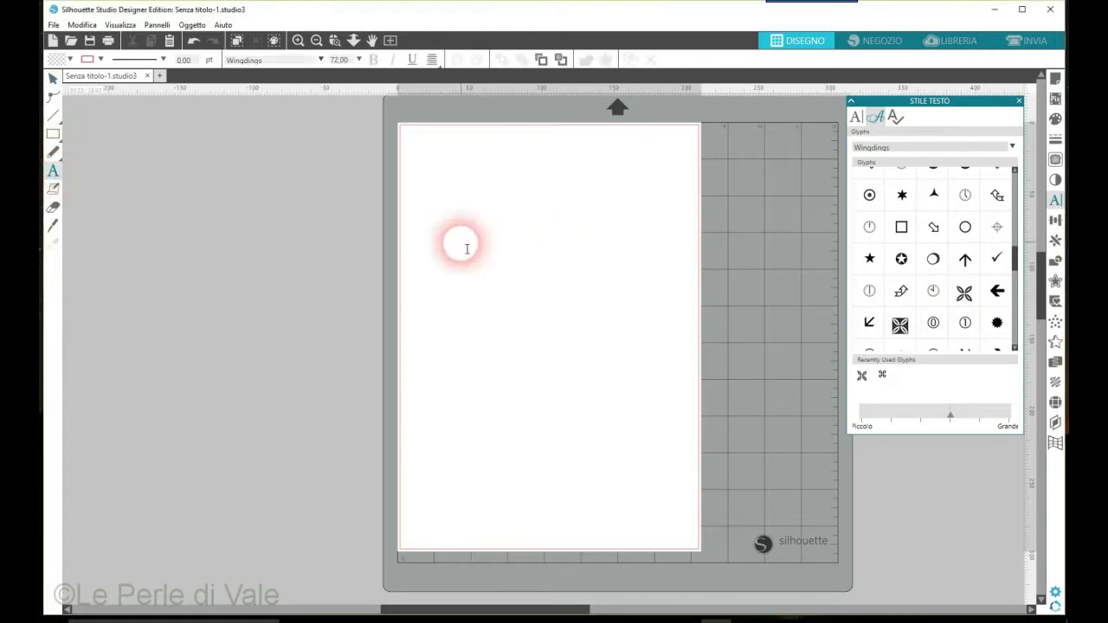
{"action": "left_click", "coordinate": [501, 281]}
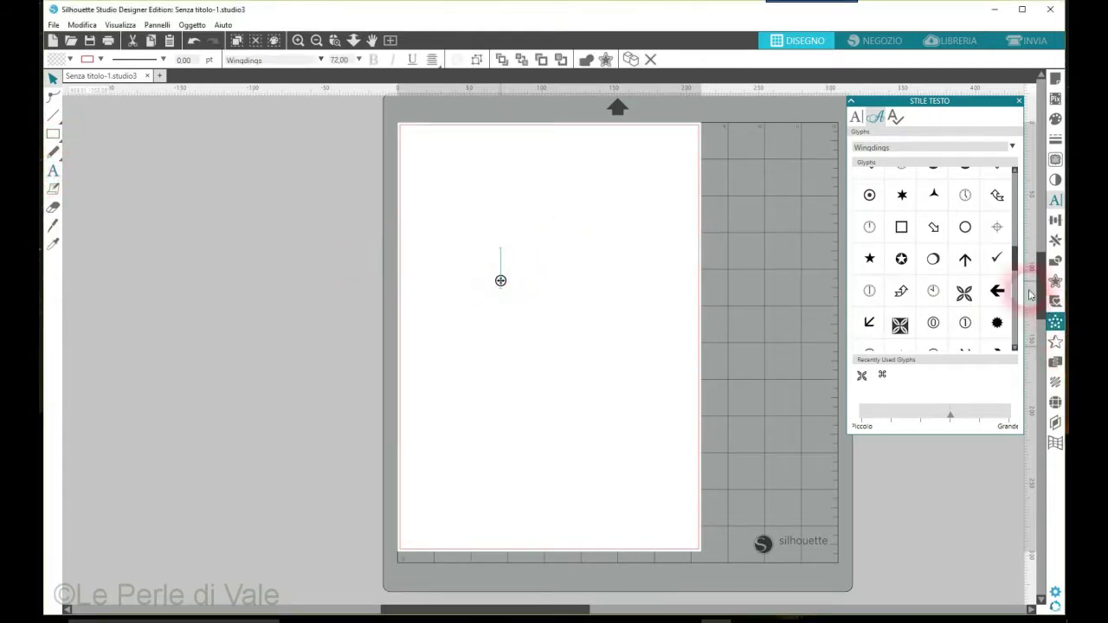
{"action": "left_click", "coordinate": [964, 293]}
Enlarge the four-petal symbol to about 94 by 105 mm and deselect it.
{"action": "left_click", "coordinate": [448, 299]}
{"action": "left_click", "coordinate": [525, 292]}
{"action": "left_click_drag", "start_coordinate": [541, 293], "coordinate": [577, 386]}
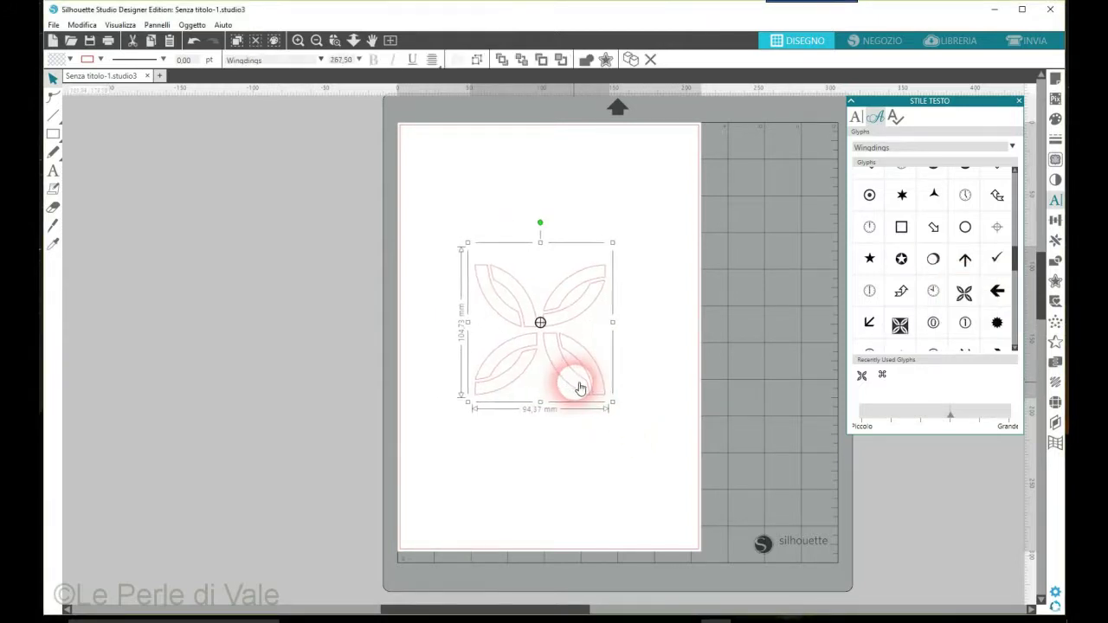
{"action": "left_click", "coordinate": [630, 349]}
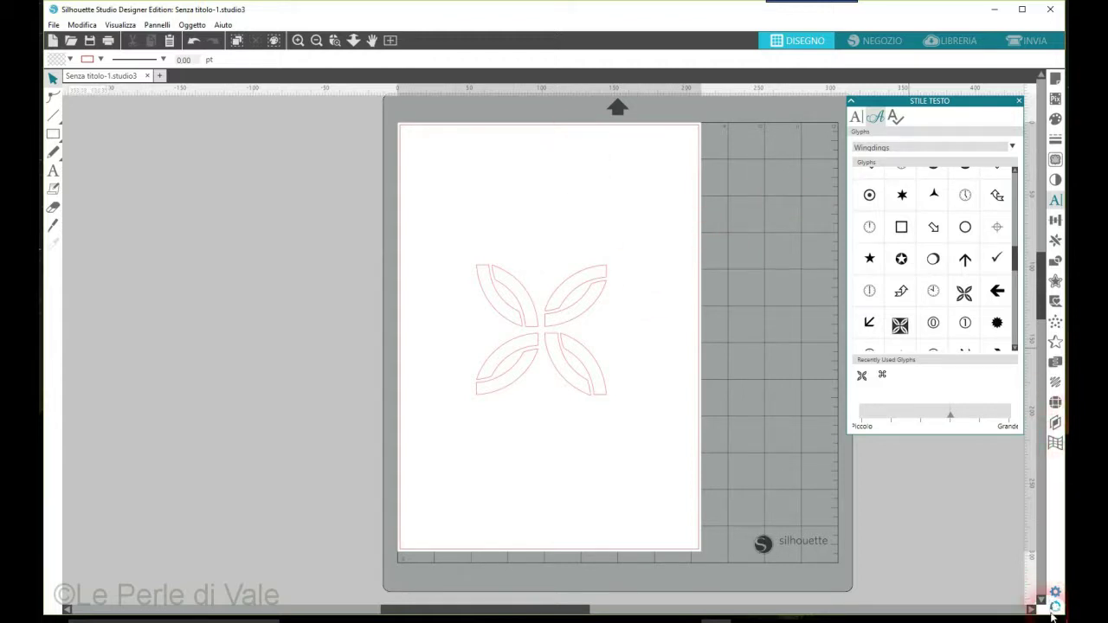
Apply a warp grid to the four-petal symbol, trying 2 columns before setting the grid back to 1 column.
{"action": "left_click", "coordinate": [1056, 444]}
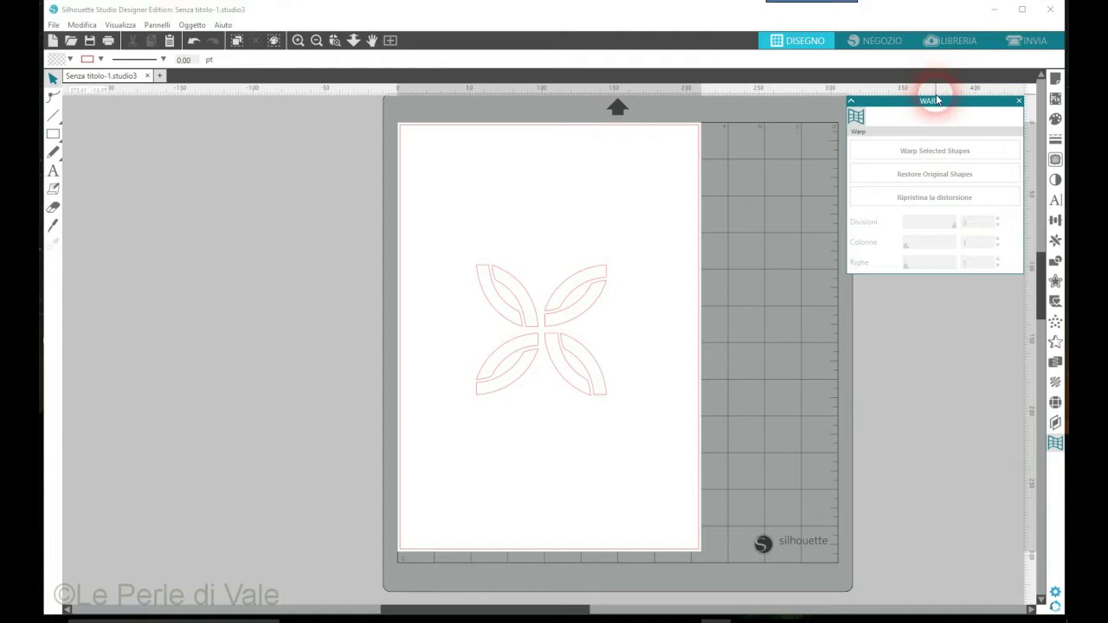
{"action": "left_click", "coordinate": [928, 177]}
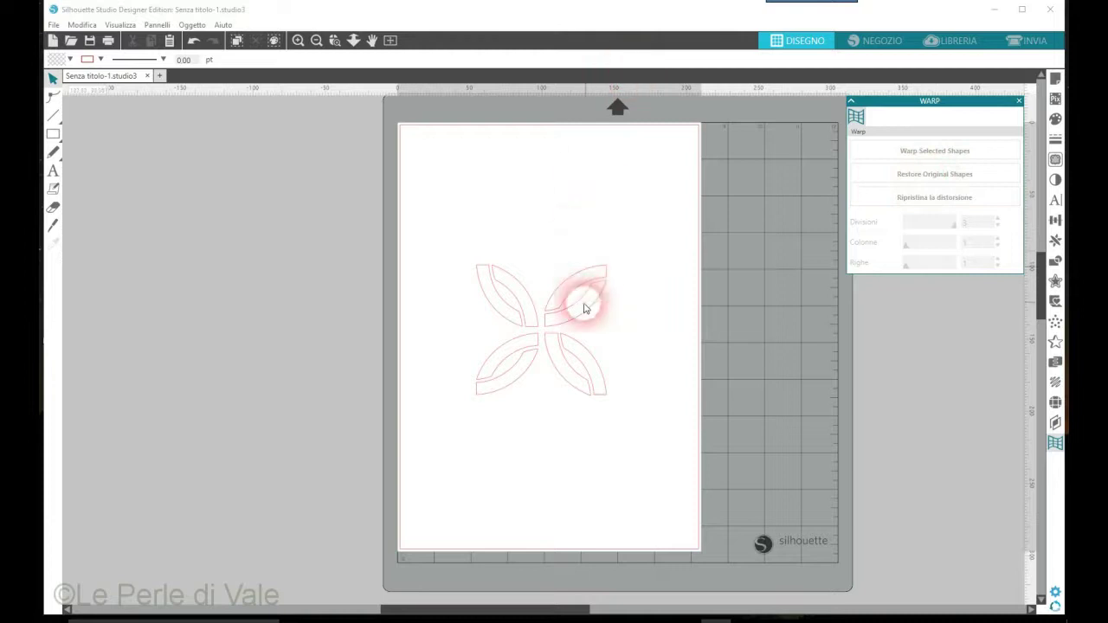
{"action": "left_click", "coordinate": [541, 321]}
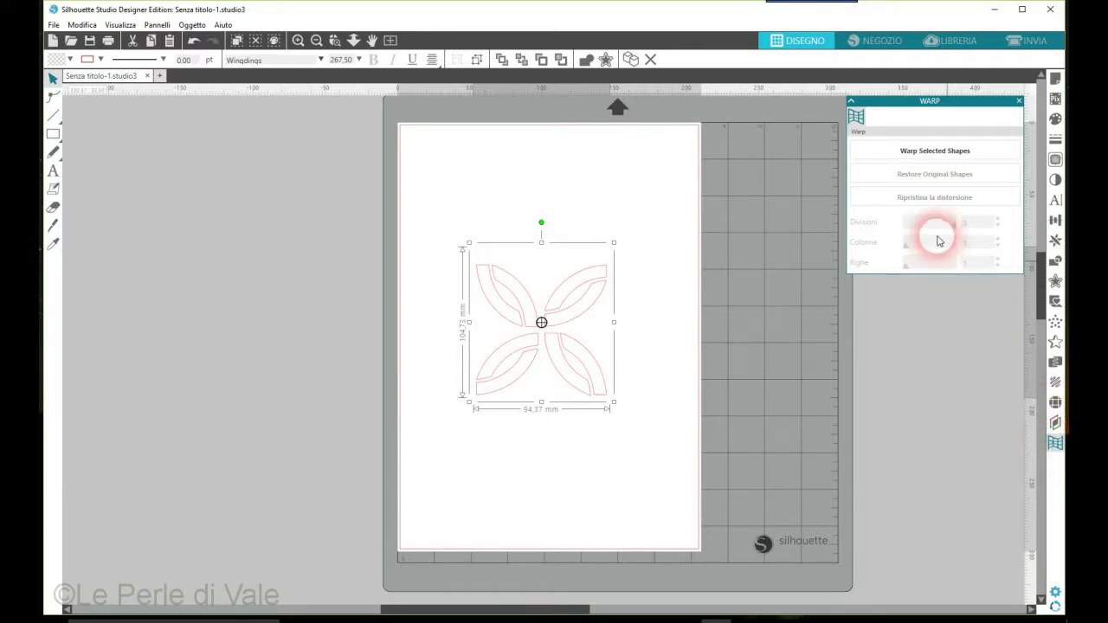
{"action": "left_click", "coordinate": [921, 150]}
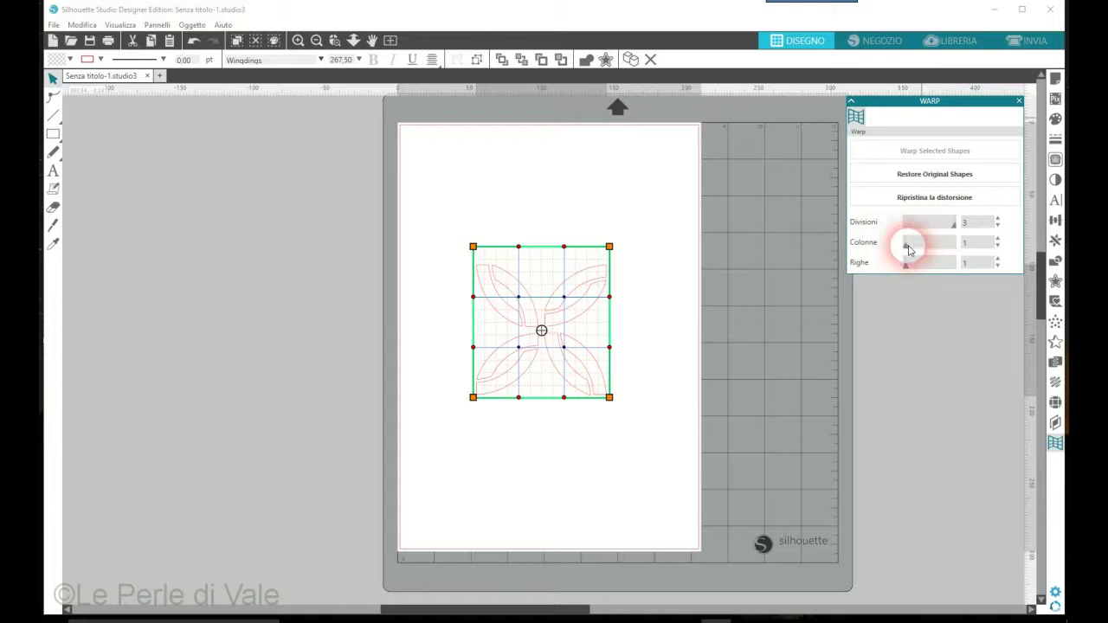
{"action": "left_click_drag", "start_coordinate": [908, 248], "coordinate": [919, 249]}
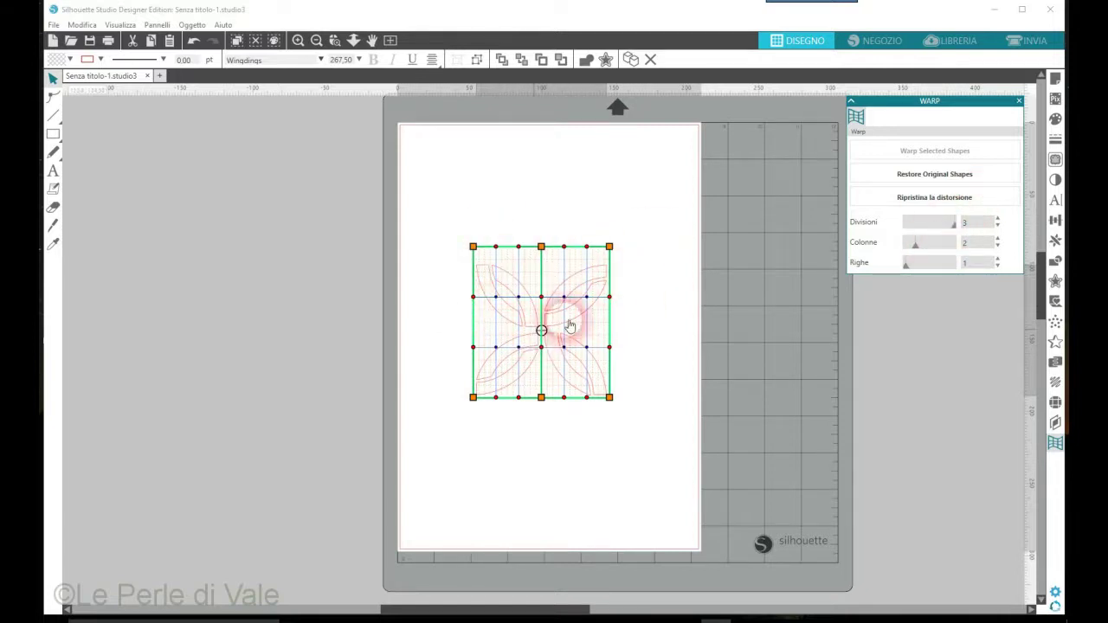
{"action": "left_click_drag", "start_coordinate": [916, 242], "coordinate": [866, 280]}
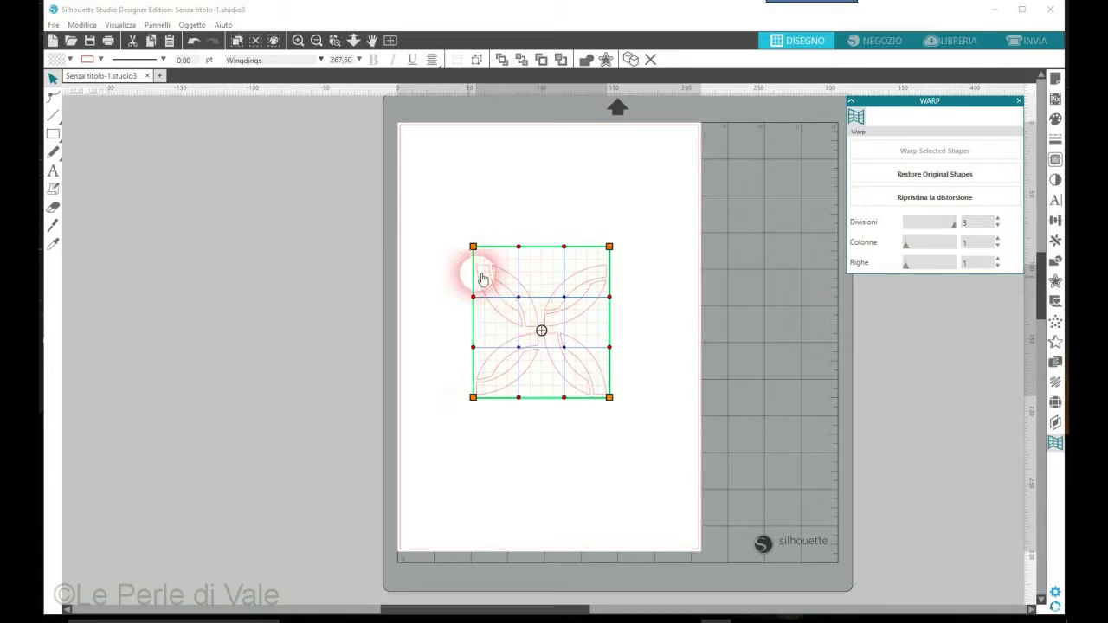
Warp the symbol by pulling both upper grid corners outward and the upper-right corner's side handle upward, then deselect it.
{"action": "left_click_drag", "start_coordinate": [473, 247], "coordinate": [435, 242]}
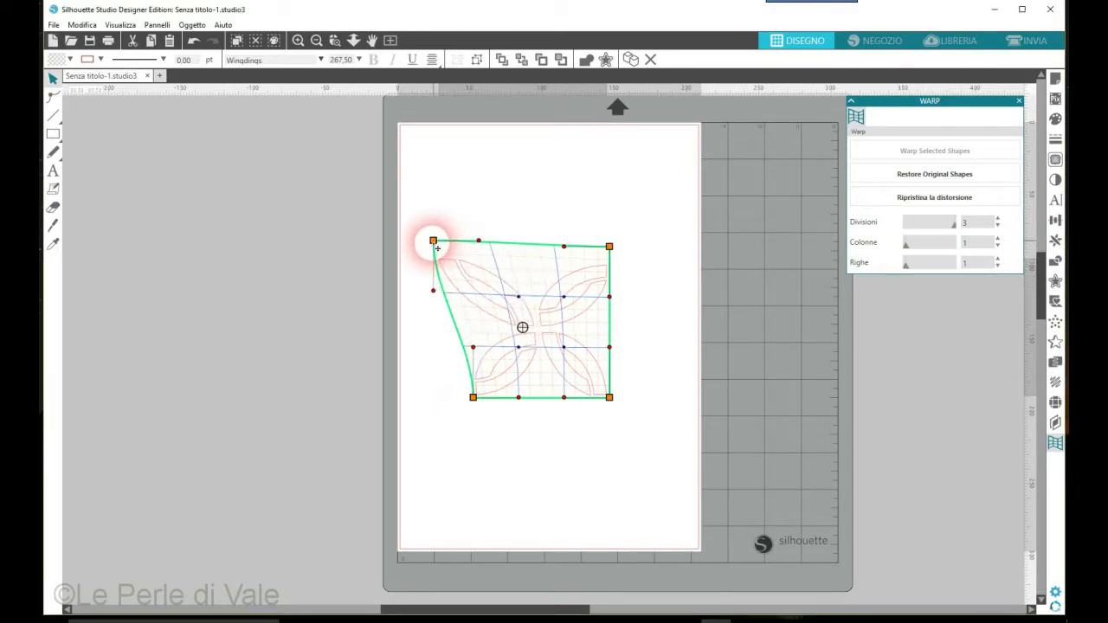
{"action": "left_click_drag", "start_coordinate": [610, 247], "coordinate": [639, 268]}
{"action": "left_click_drag", "start_coordinate": [641, 319], "coordinate": [642, 240]}
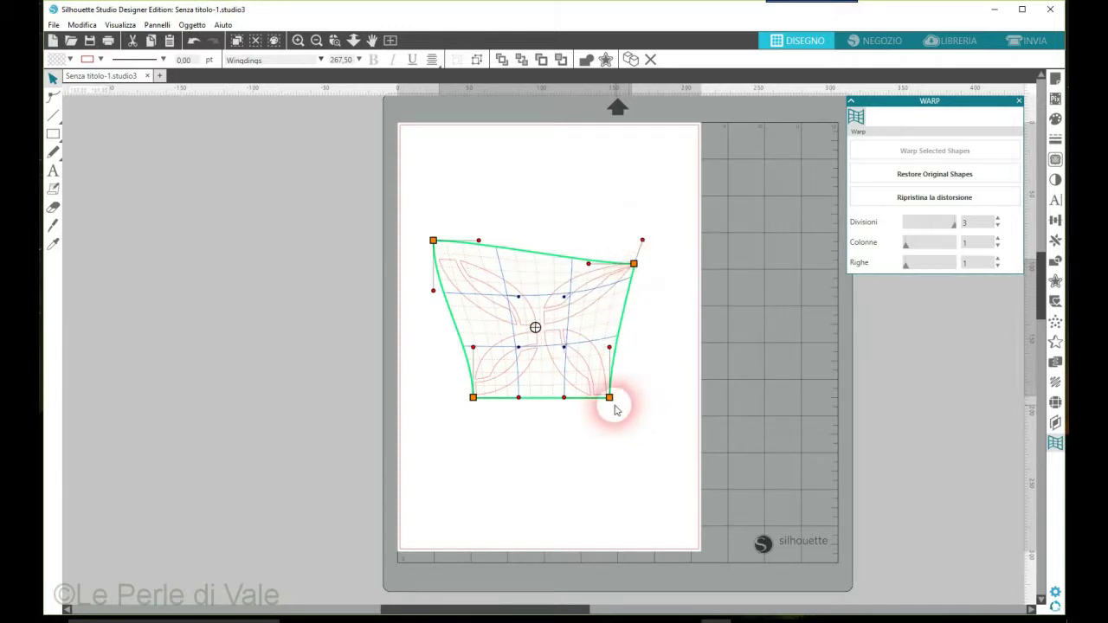
{"action": "left_click", "coordinate": [626, 358]}
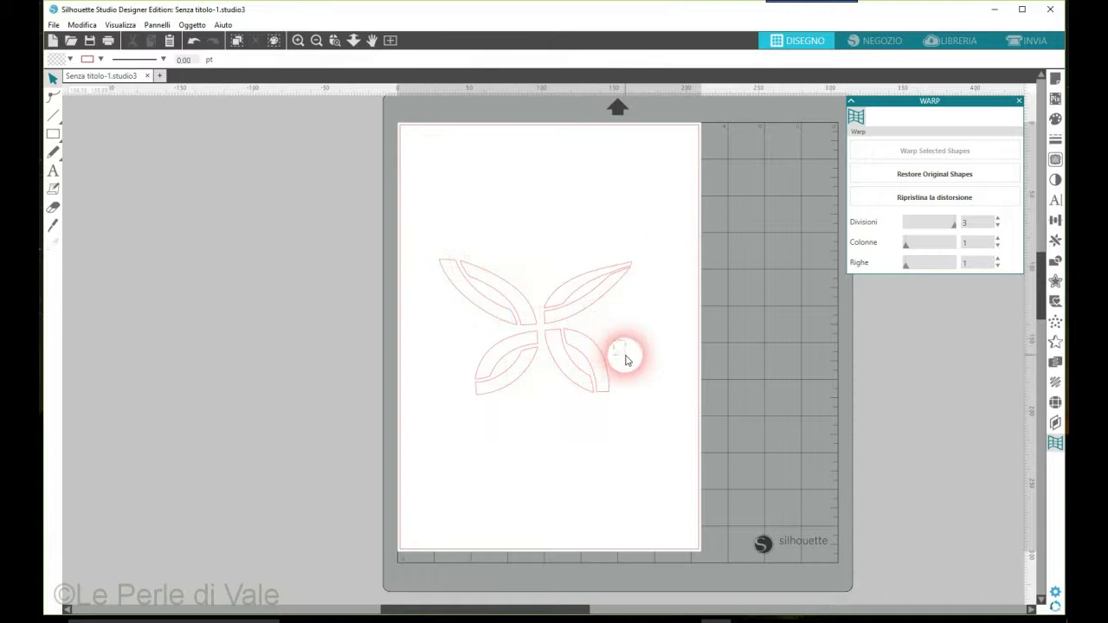
Select the warped symbol again and pull the lower-right grid corner's side handle downward past the corner.
{"action": "left_click", "coordinate": [609, 394]}
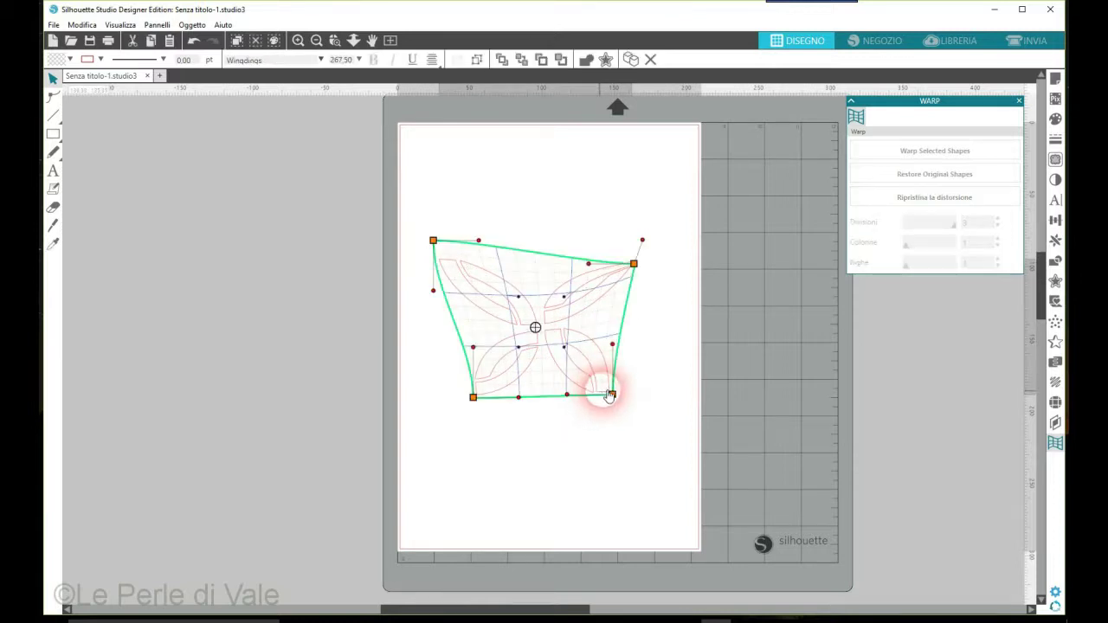
{"action": "left_click", "coordinate": [612, 347]}
{"action": "left_click_drag", "start_coordinate": [613, 347], "coordinate": [623, 428]}
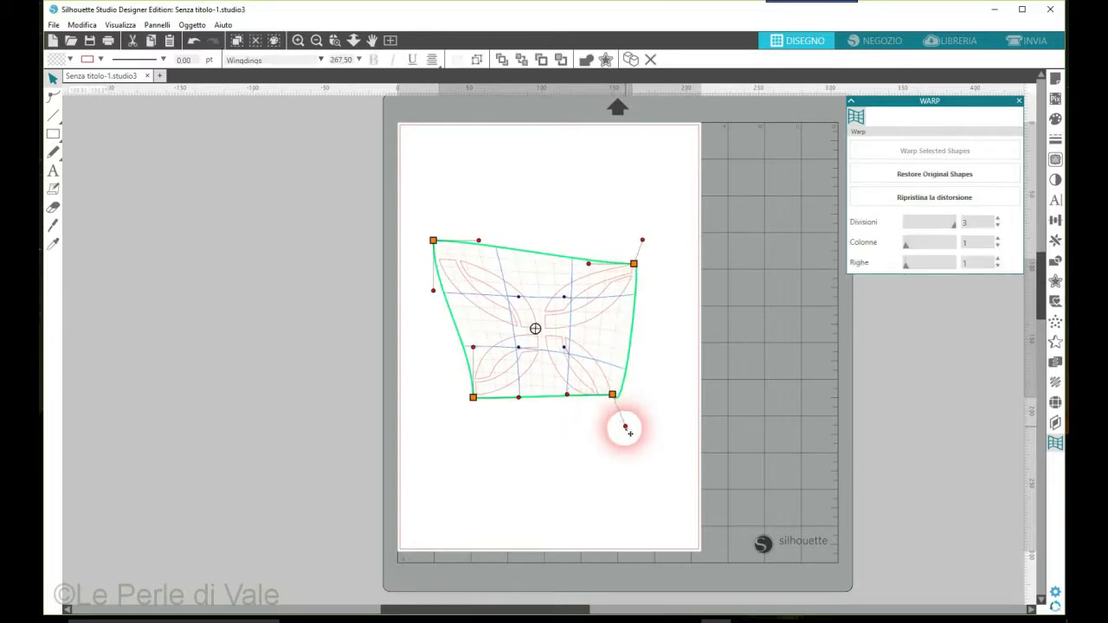
Warp the symbol's lower-left part by pulling that grid corner and its two handles outward, then deselect the symbol.
{"action": "left_click", "coordinate": [479, 350]}
{"action": "left_click_drag", "start_coordinate": [478, 349], "coordinate": [396, 360]}
{"action": "left_click", "coordinate": [473, 399]}
{"action": "left_click_drag", "start_coordinate": [471, 401], "coordinate": [428, 442]}
{"action": "left_click", "coordinate": [509, 407]}
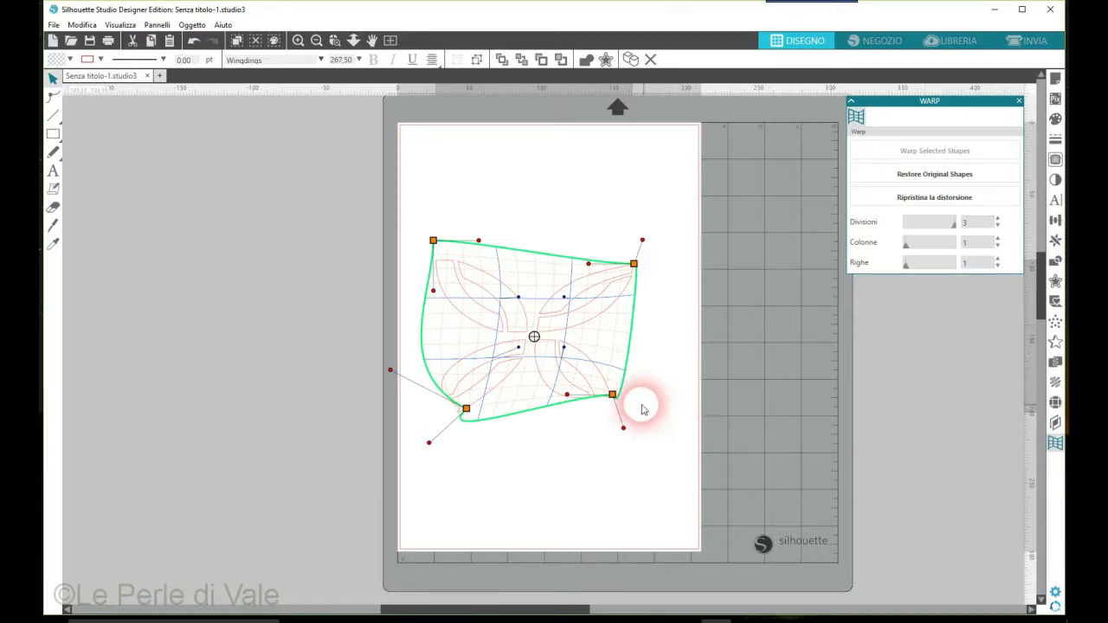
{"action": "left_click", "coordinate": [905, 448]}
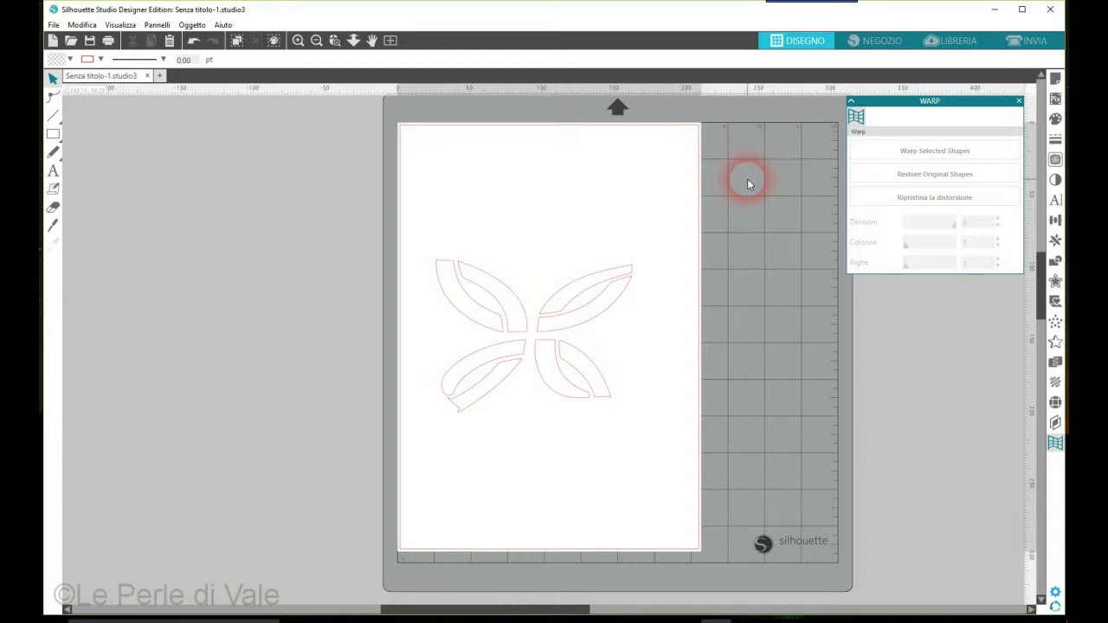
Close the Warp settings and switch the design to the send-to-cutter view.
{"action": "left_click", "coordinate": [1016, 83]}
{"action": "left_click", "coordinate": [925, 132]}
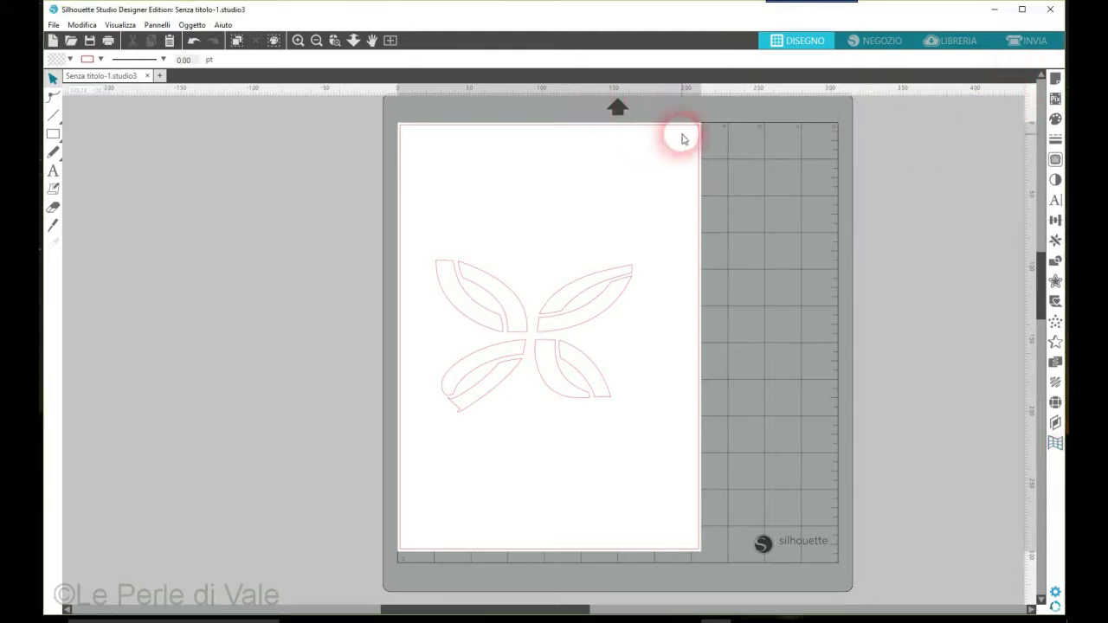
{"action": "left_click", "coordinate": [1032, 44]}
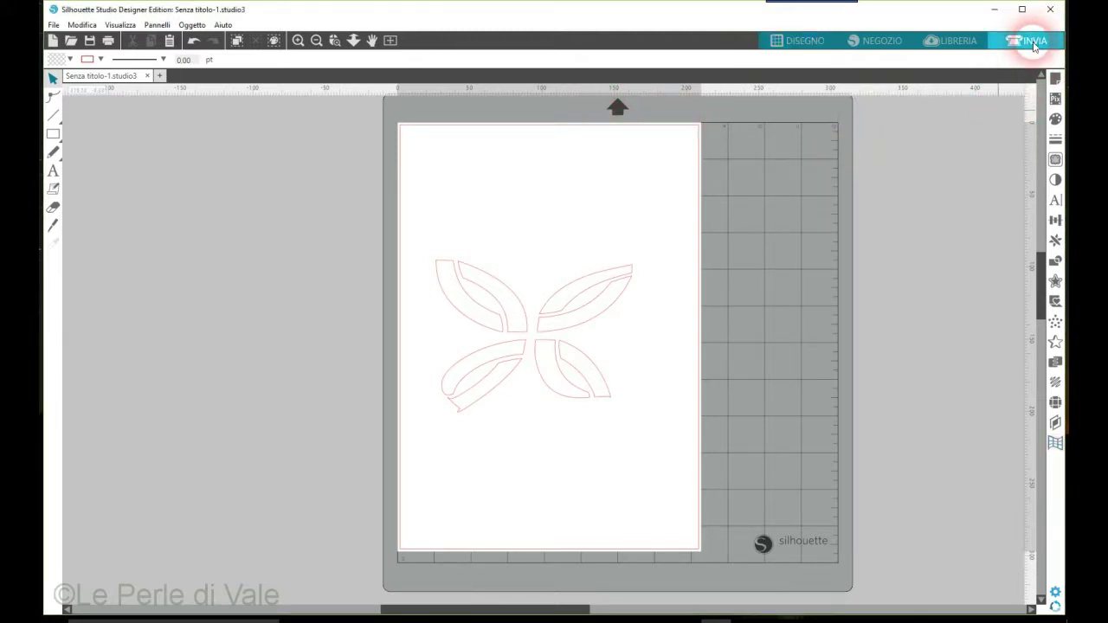
{"action": "left_click", "coordinate": [915, 193]}
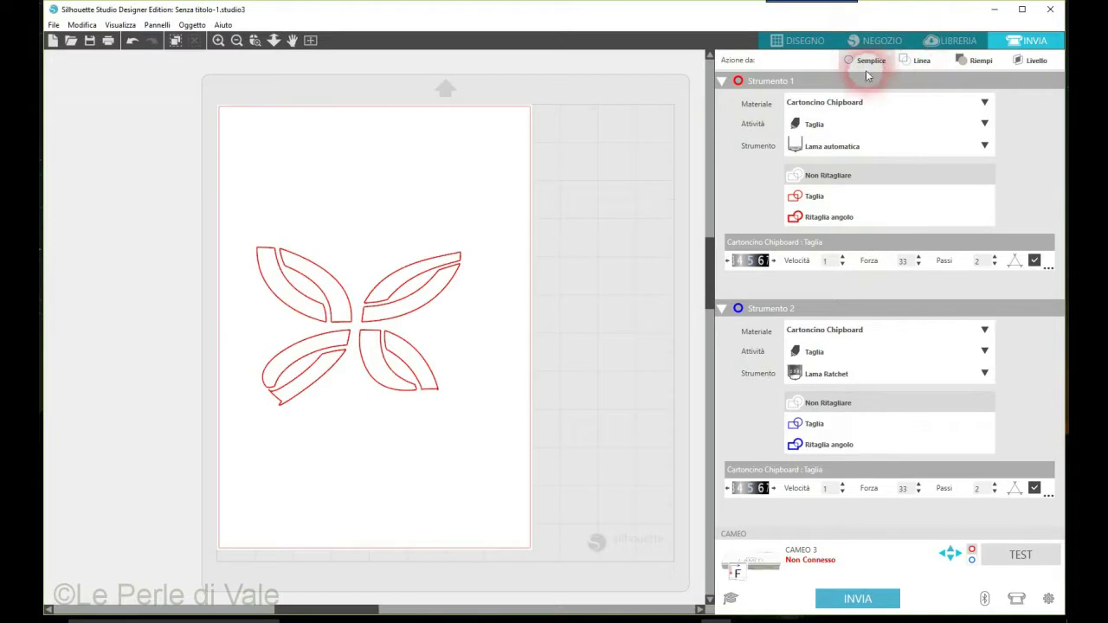
Look through the materials and blade types offered for Strumento 1.
{"action": "left_click", "coordinate": [985, 103]}
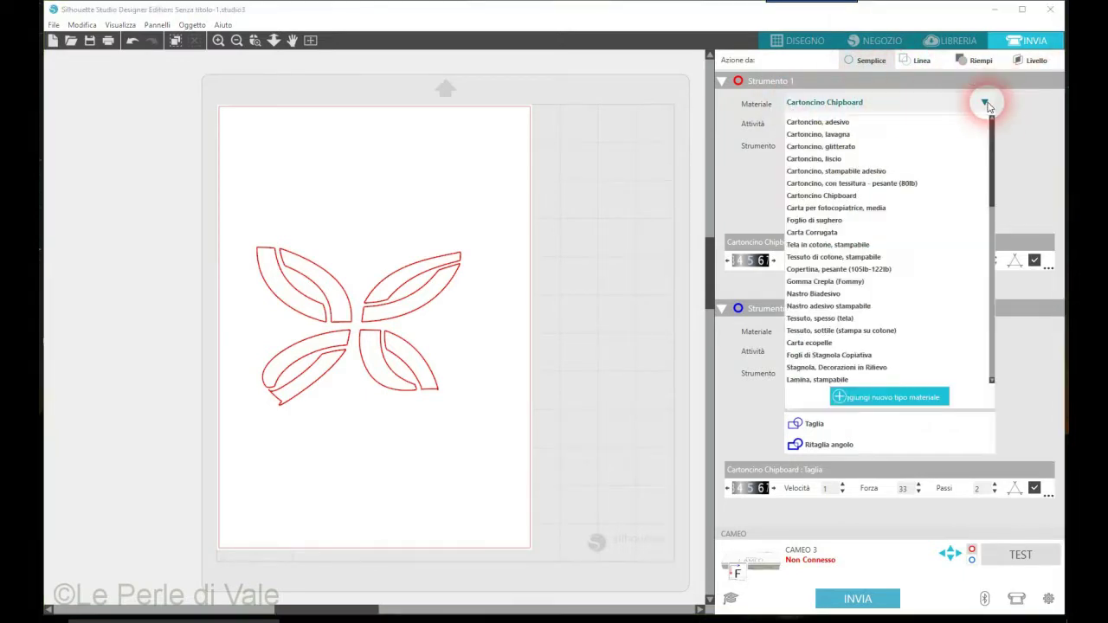
{"action": "left_click", "coordinate": [729, 192]}
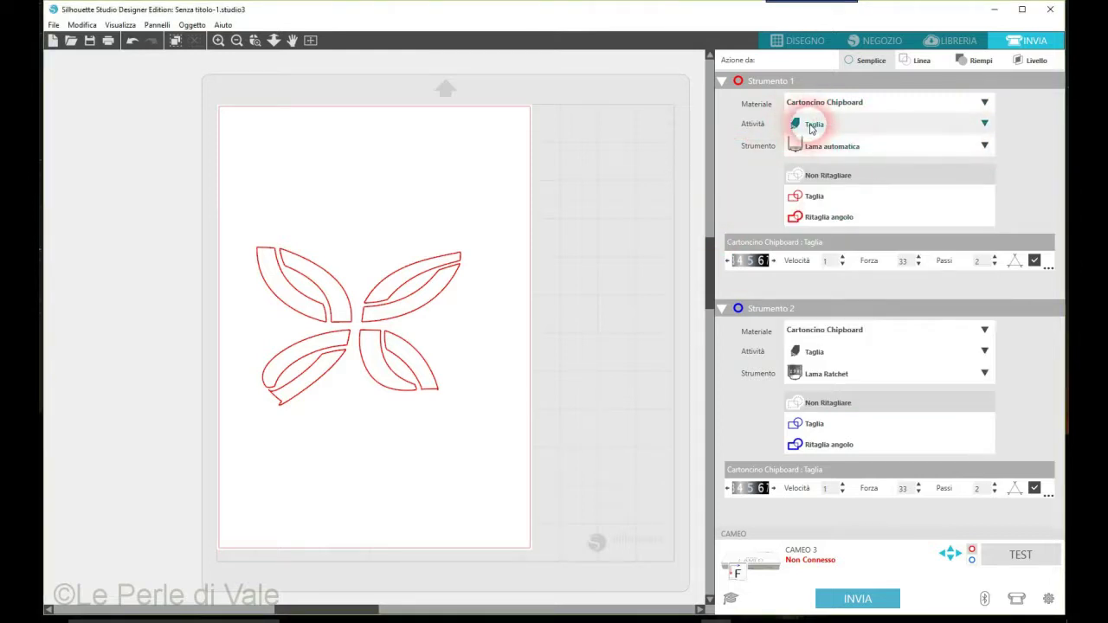
{"action": "left_click", "coordinate": [835, 149]}
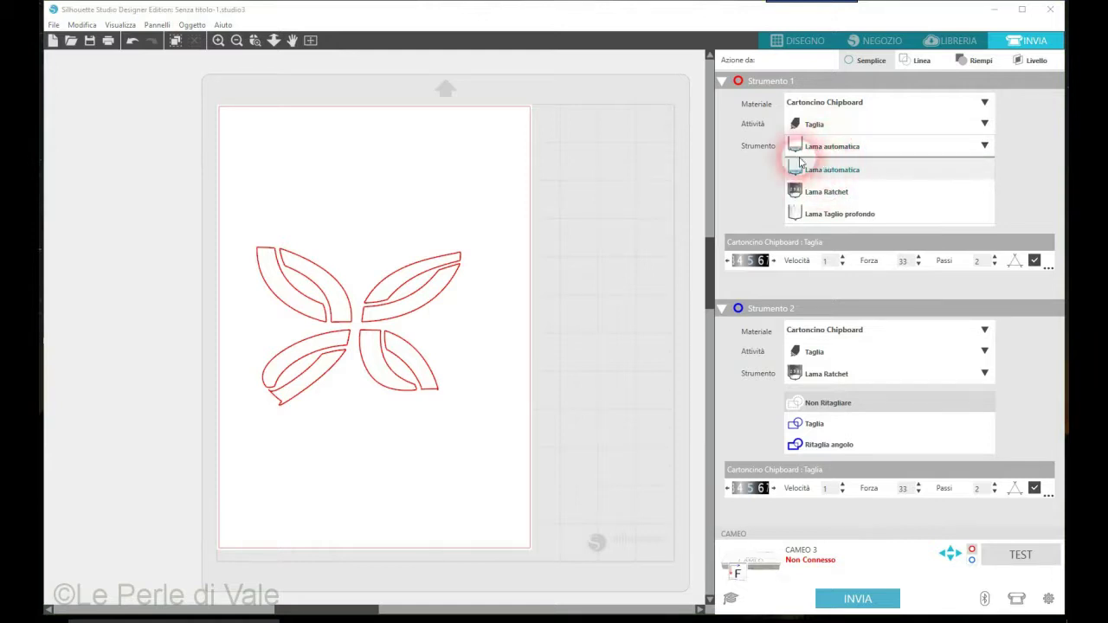
{"action": "left_click", "coordinate": [828, 176]}
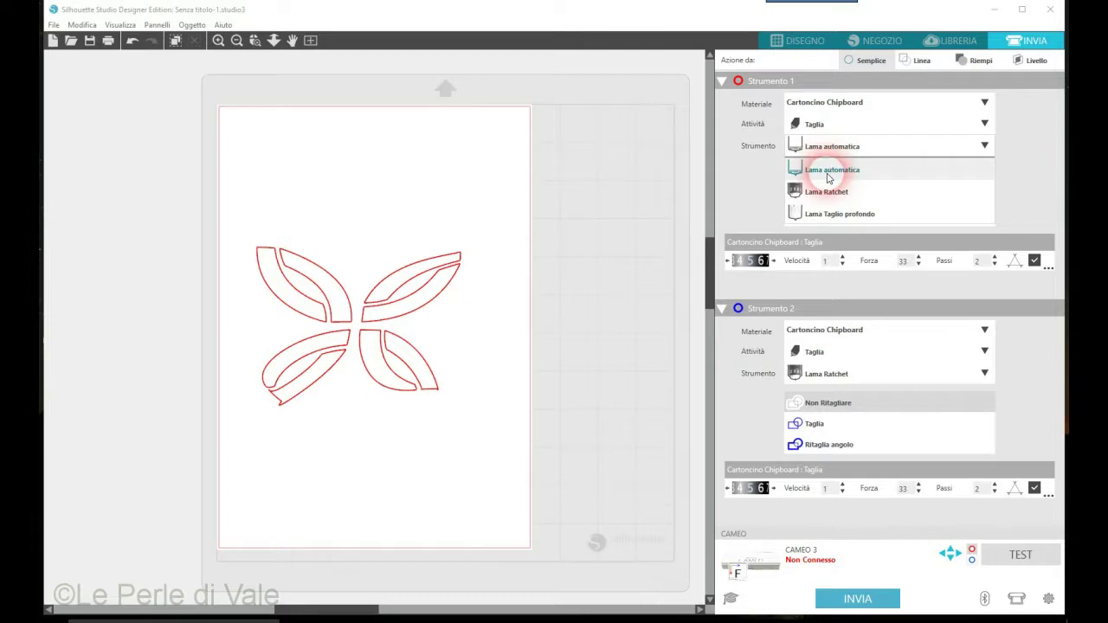
{"action": "left_click", "coordinate": [829, 196]}
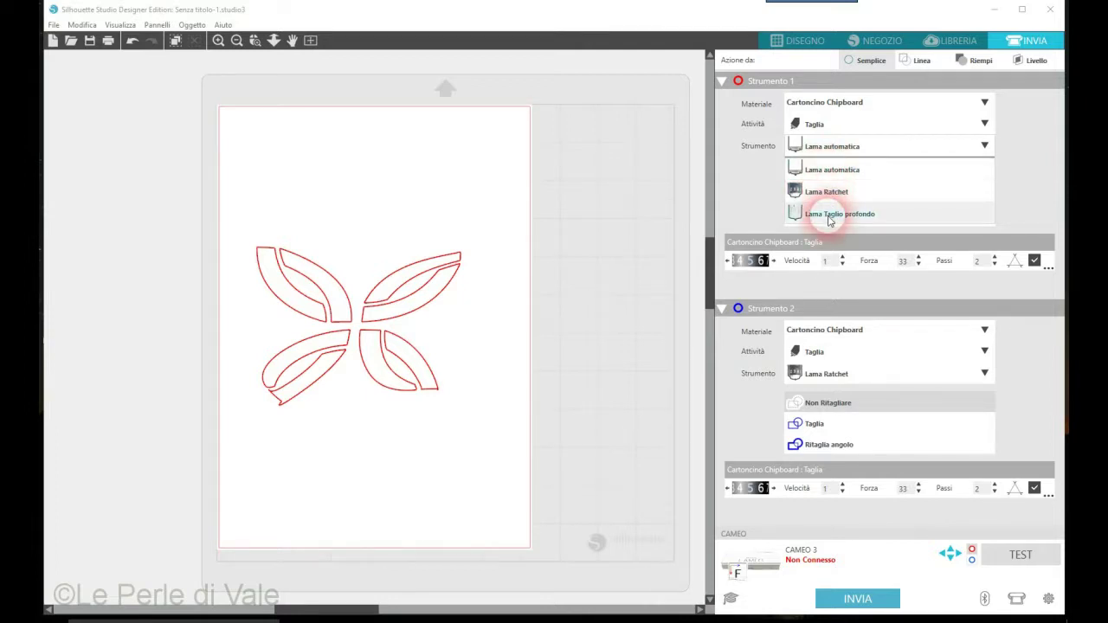
{"action": "left_click", "coordinate": [826, 149]}
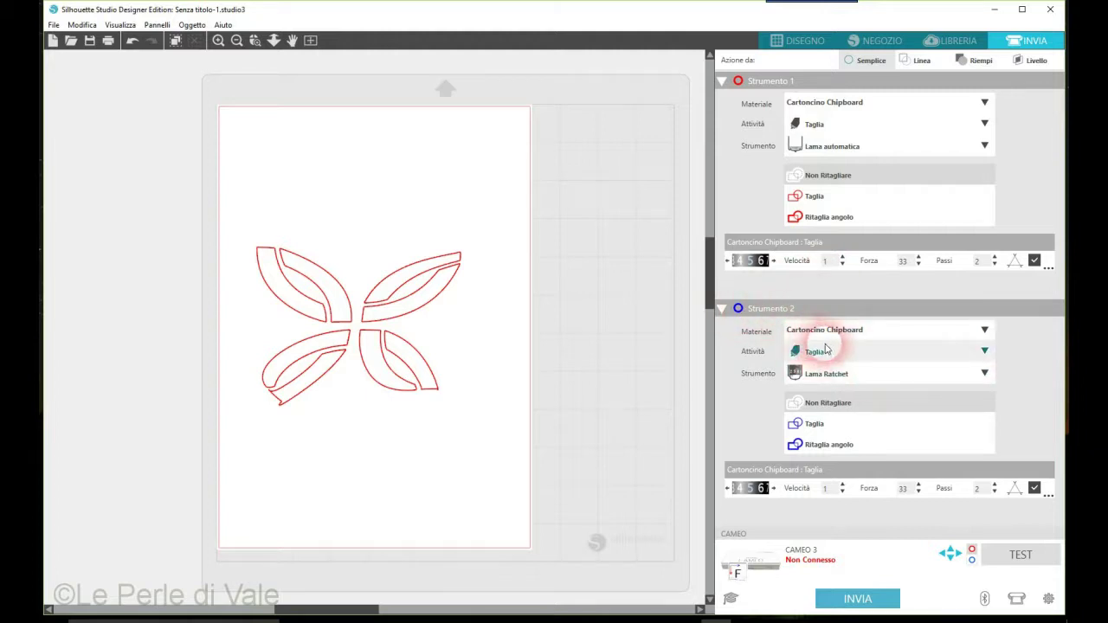
Look through the materials and blade types offered for Strumento 2.
{"action": "left_click", "coordinate": [985, 331]}
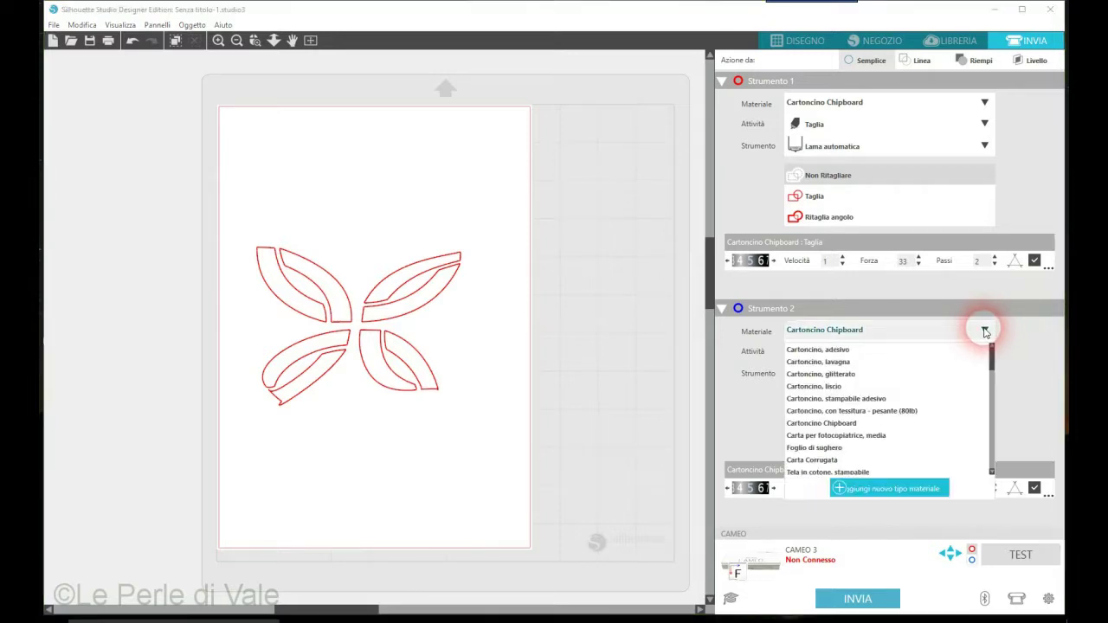
{"action": "left_click", "coordinate": [984, 331]}
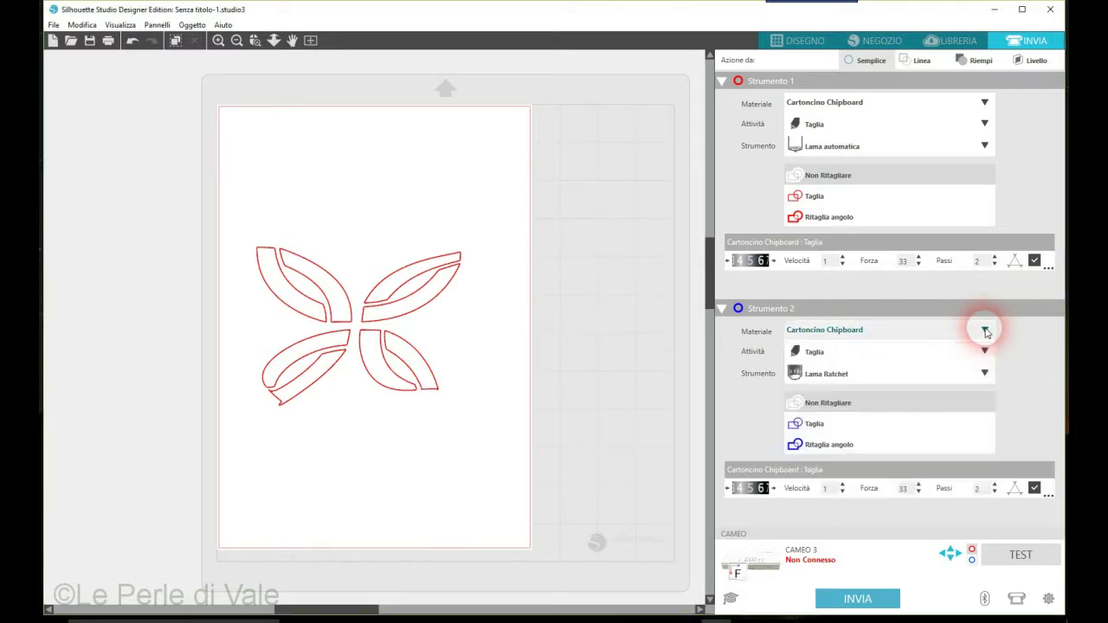
{"action": "left_click", "coordinate": [829, 380]}
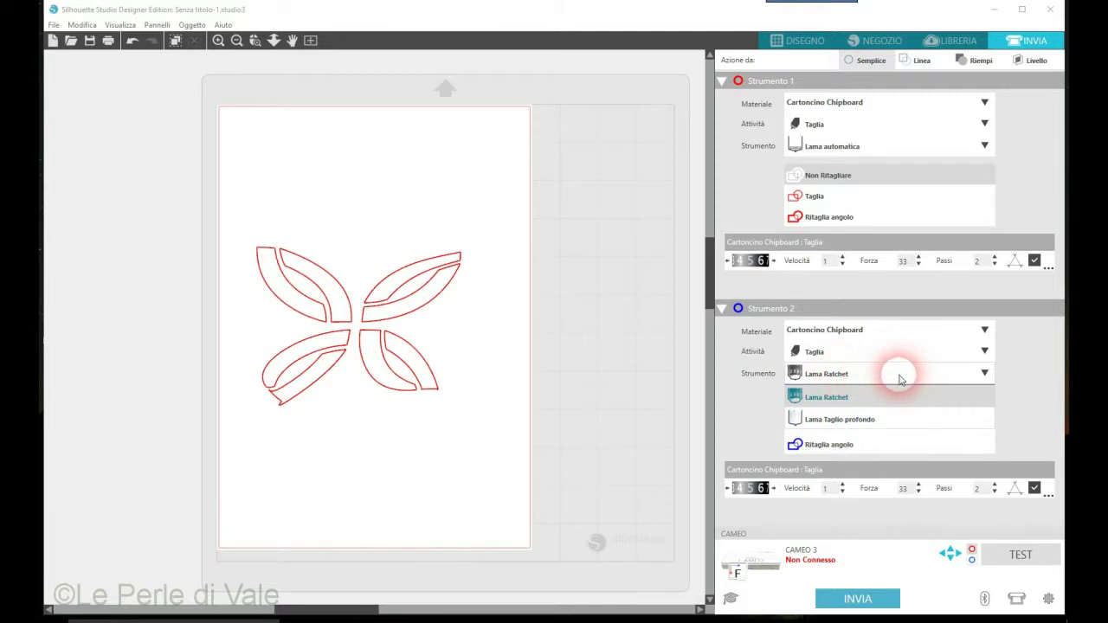
{"action": "left_click", "coordinate": [857, 396]}
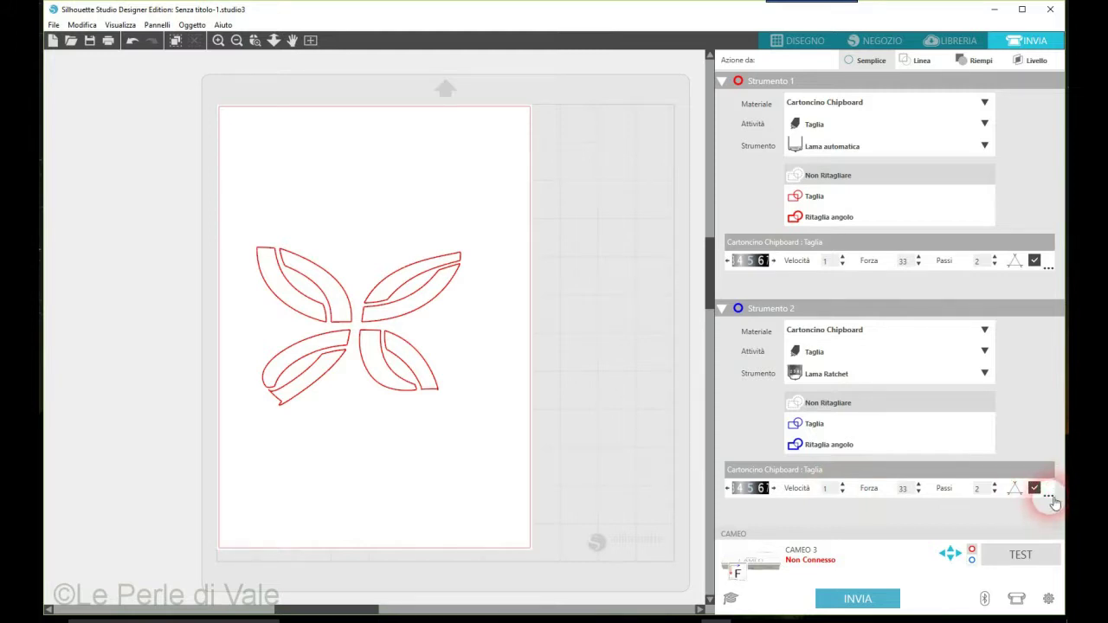
Open the detailed material settings for Strumento 1, look through the material list to its end, and close them.
{"action": "left_click", "coordinate": [1049, 271]}
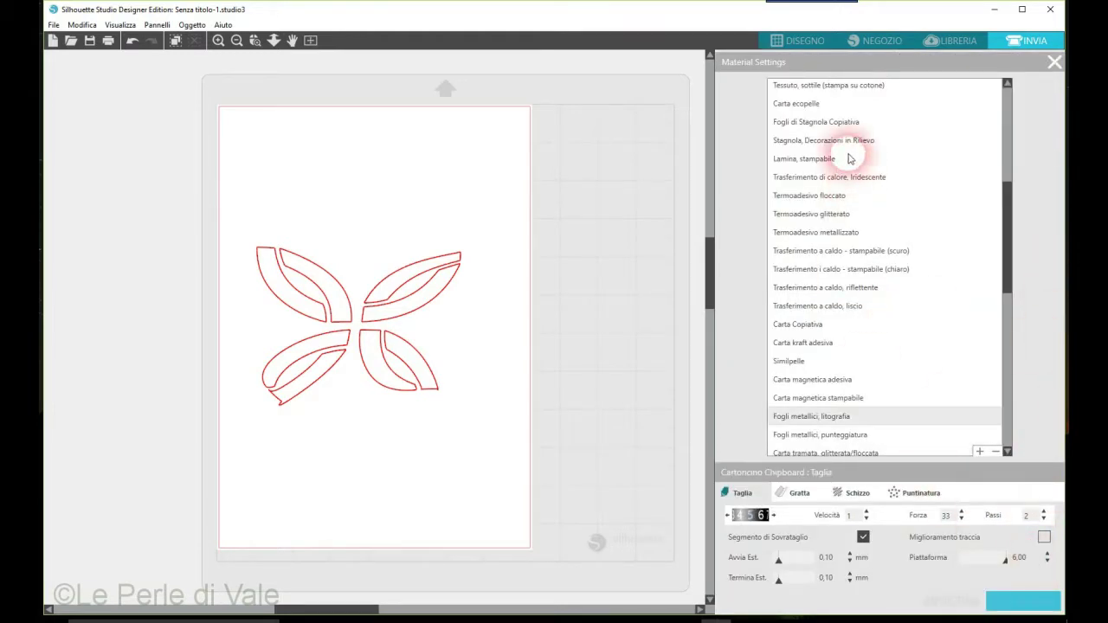
{"action": "left_click", "coordinate": [775, 101]}
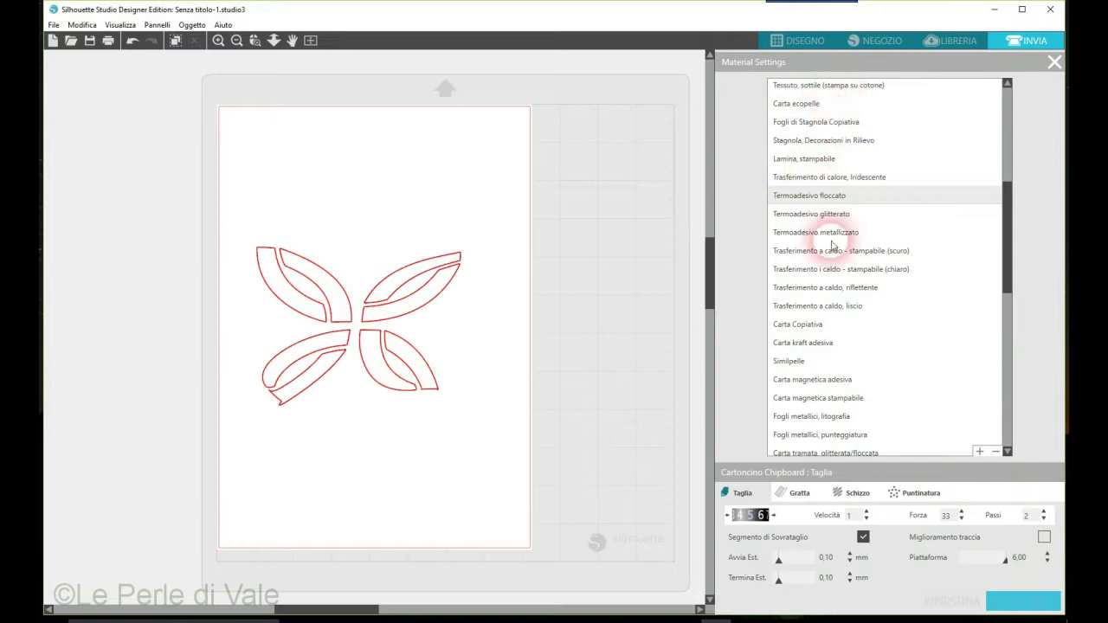
{"action": "scroll", "coordinate": [813, 273], "scroll_direction": "down", "scroll_amount": 1}
{"action": "scroll", "coordinate": [813, 275], "scroll_direction": "down", "scroll_amount": 12}
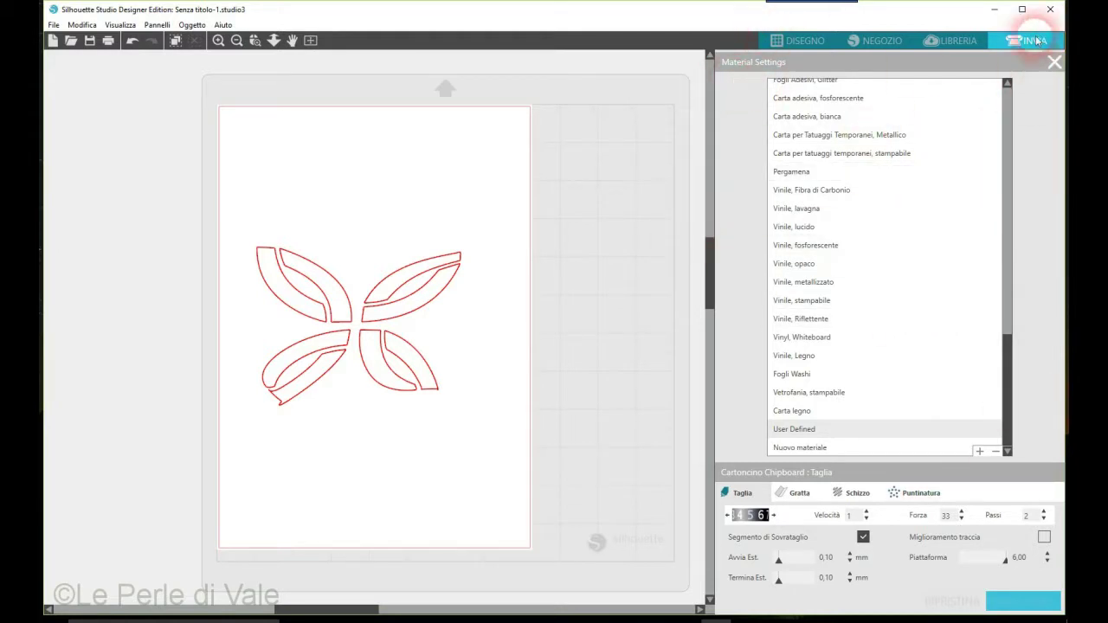
{"action": "left_click", "coordinate": [1056, 64]}
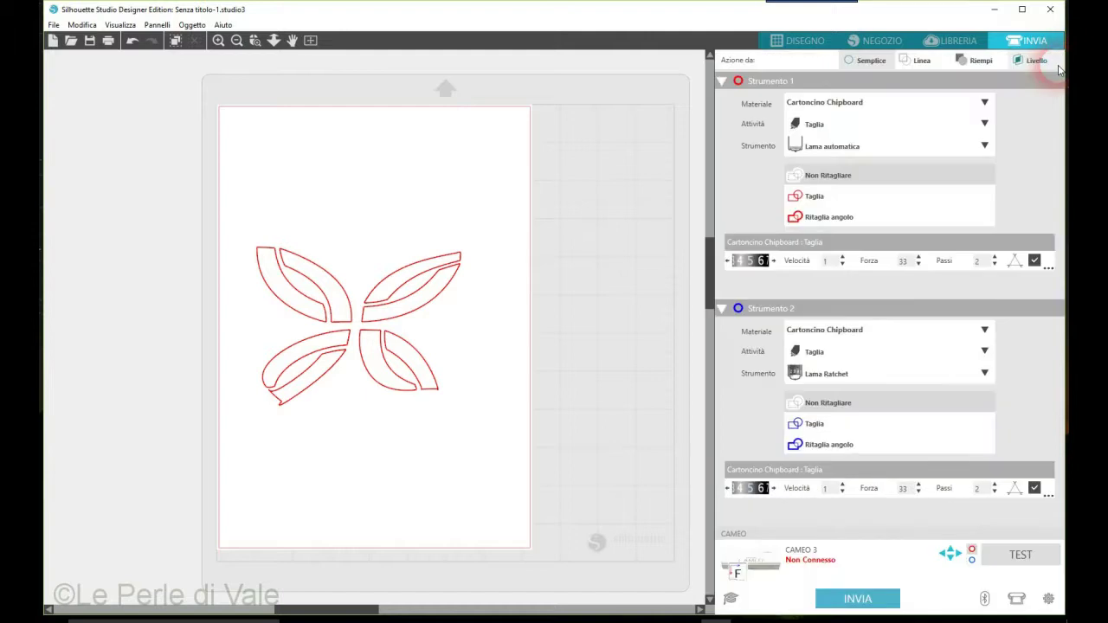
Open the cutter's setup instructions, browse the roller, mat loading and blade placement pages, and close them.
{"action": "left_click", "coordinate": [730, 599]}
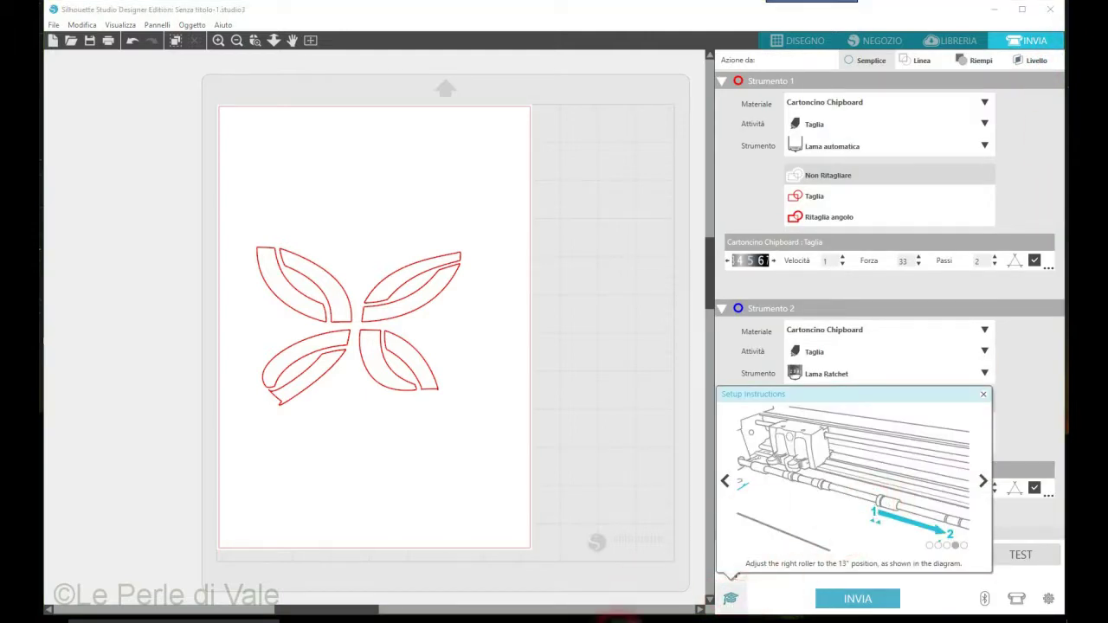
{"action": "left_click", "coordinate": [903, 467]}
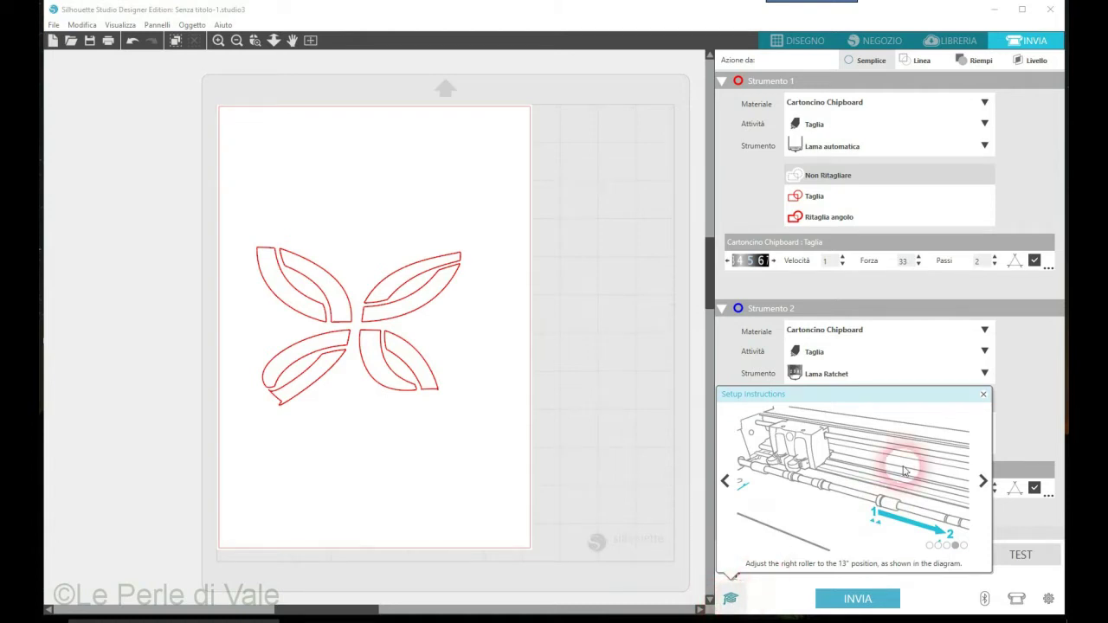
{"action": "left_click", "coordinate": [985, 395]}
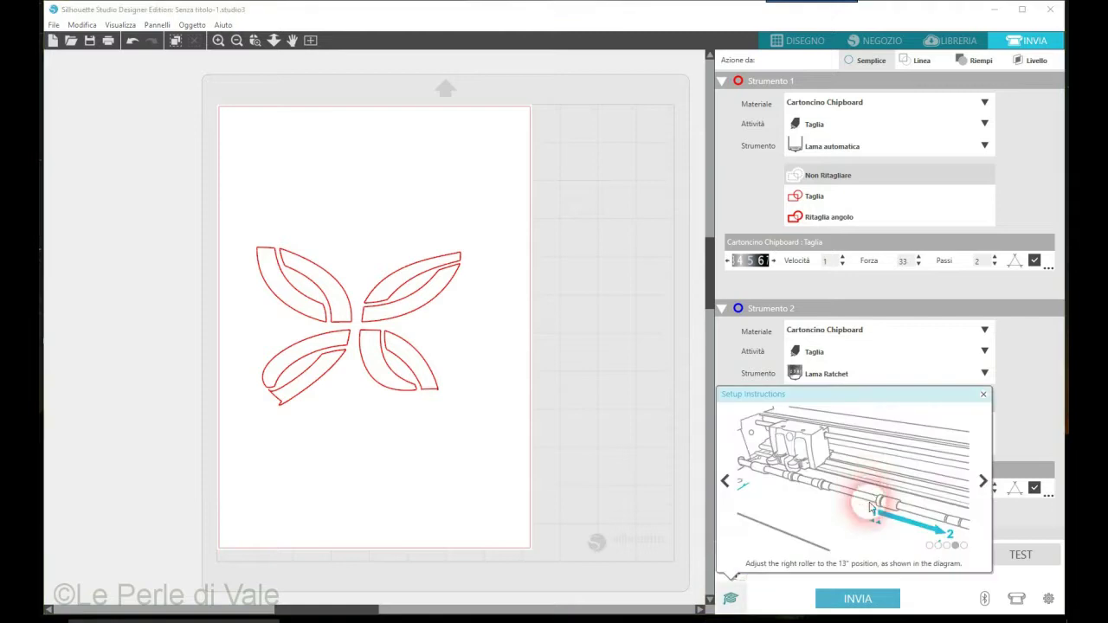
{"action": "left_click", "coordinate": [983, 483]}
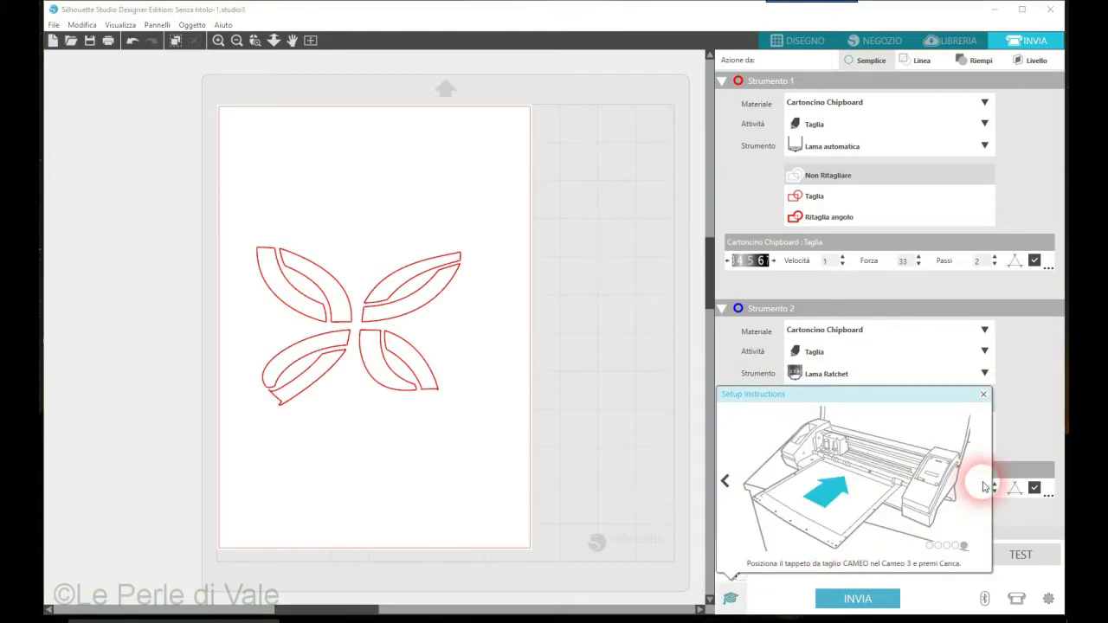
{"action": "left_click", "coordinate": [727, 482]}
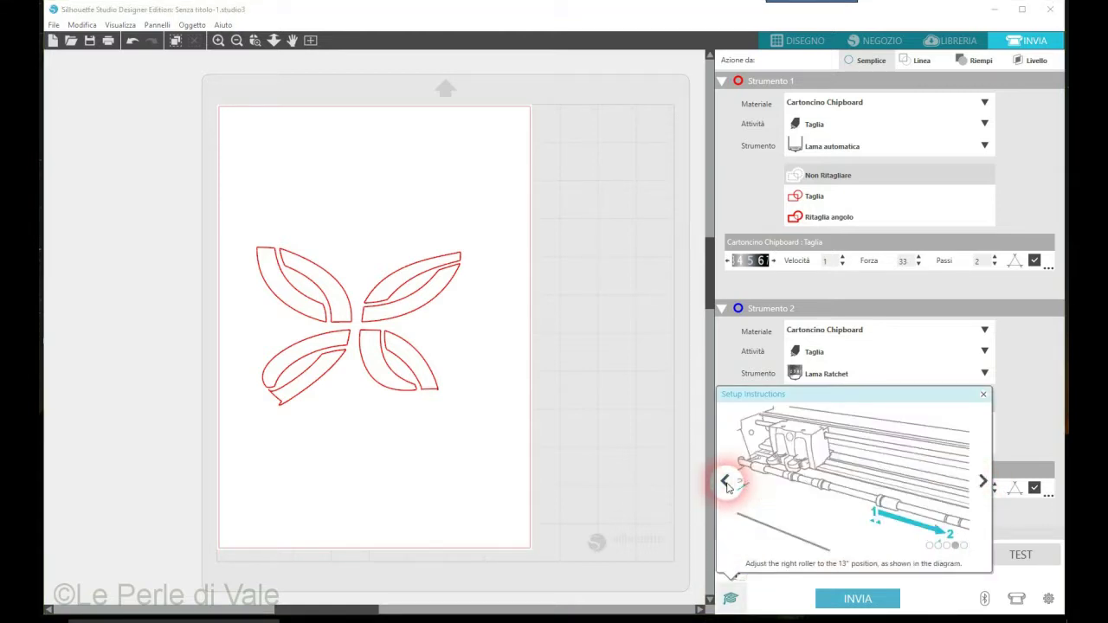
{"action": "left_click", "coordinate": [726, 482]}
{"action": "left_click", "coordinate": [727, 482]}
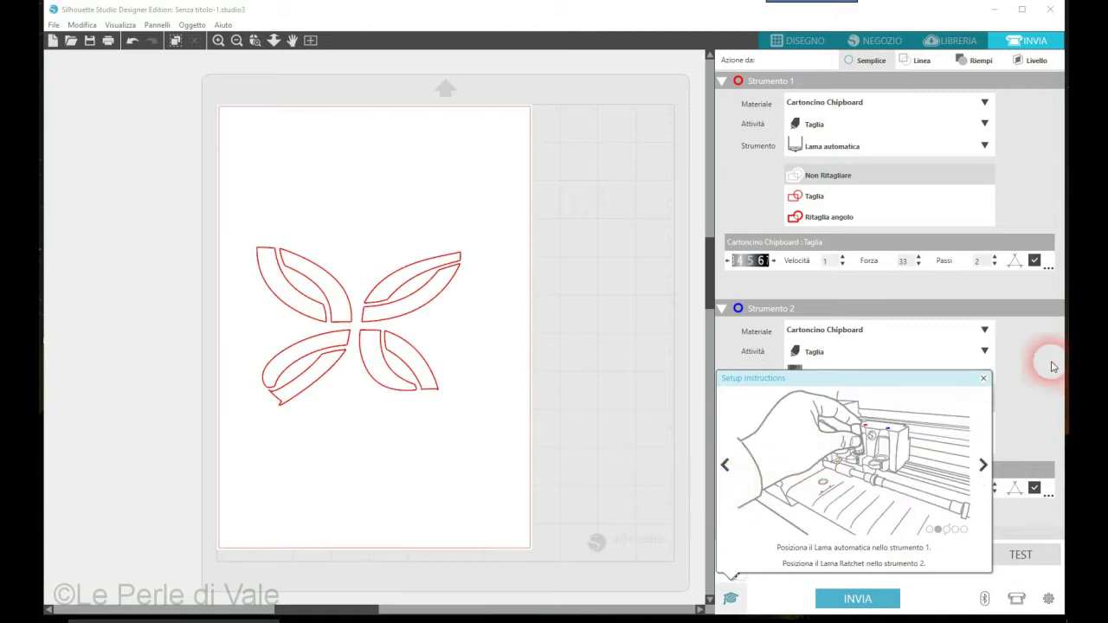
{"action": "left_click", "coordinate": [984, 378]}
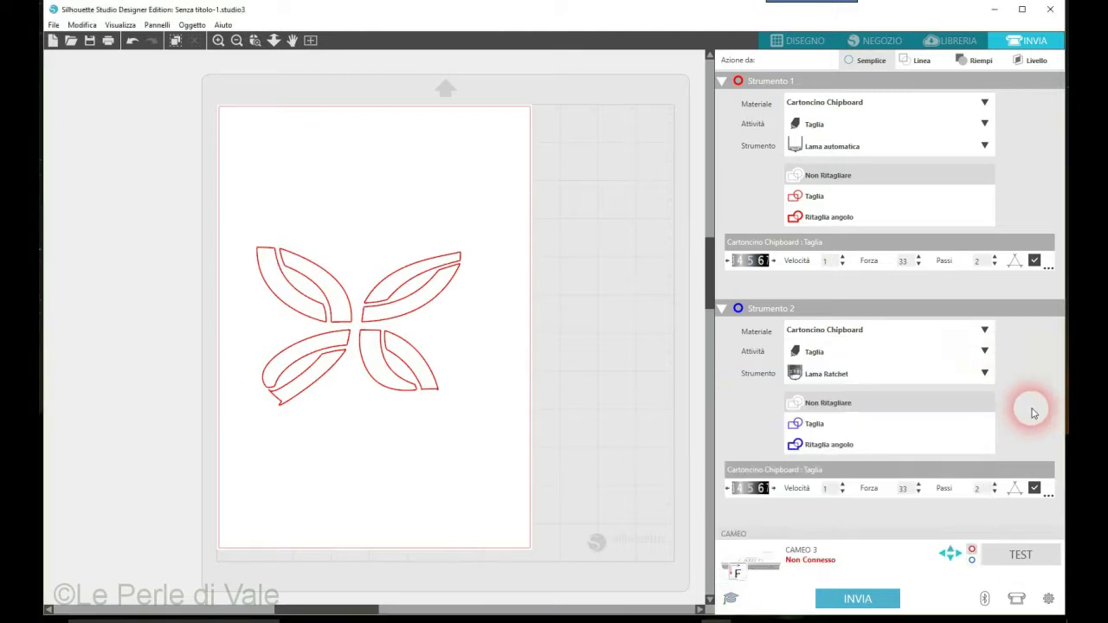